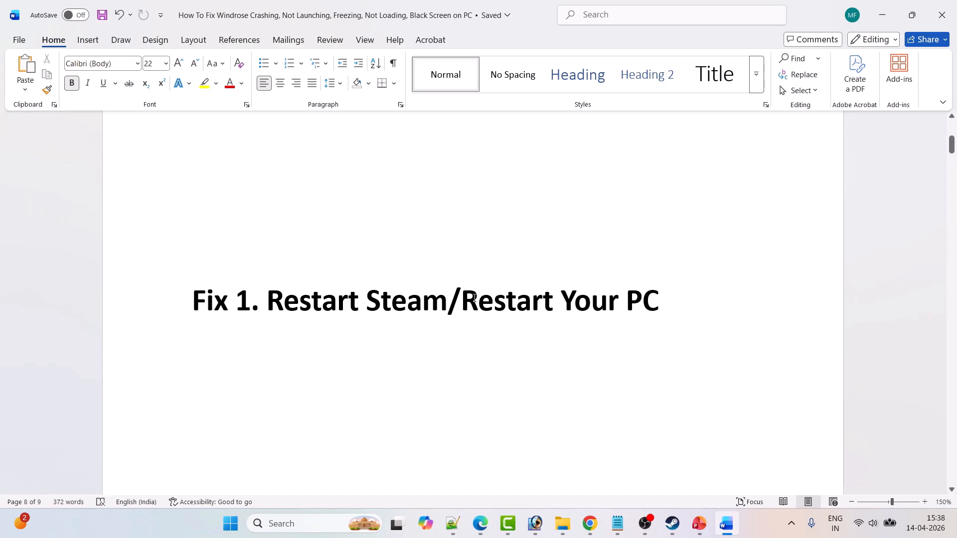
Switch to Steam and view its Exit option and the Windows power options for restarting the PC.
{"action": "left_click", "coordinate": [672, 523]}
{"action": "left_click", "coordinate": [33, 12]}
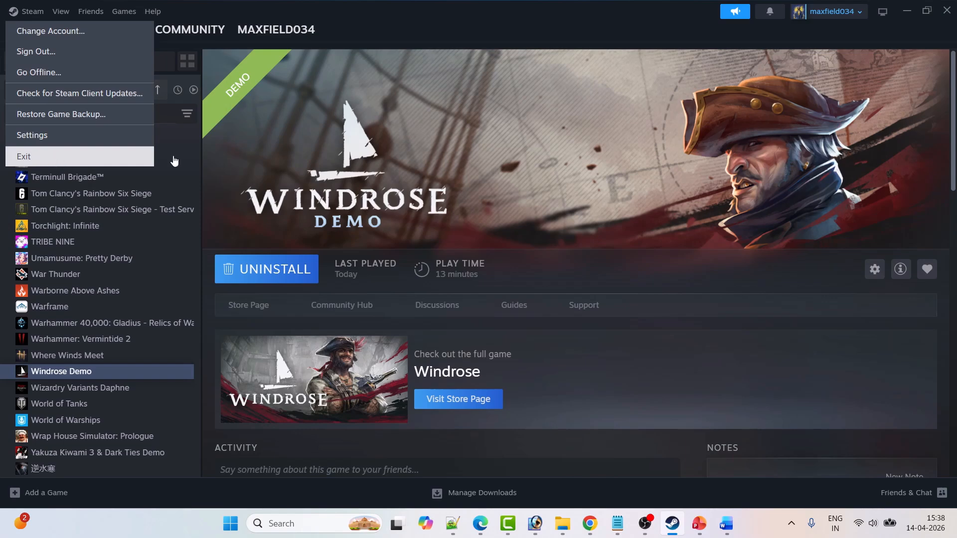
{"action": "left_click", "coordinate": [256, 178]}
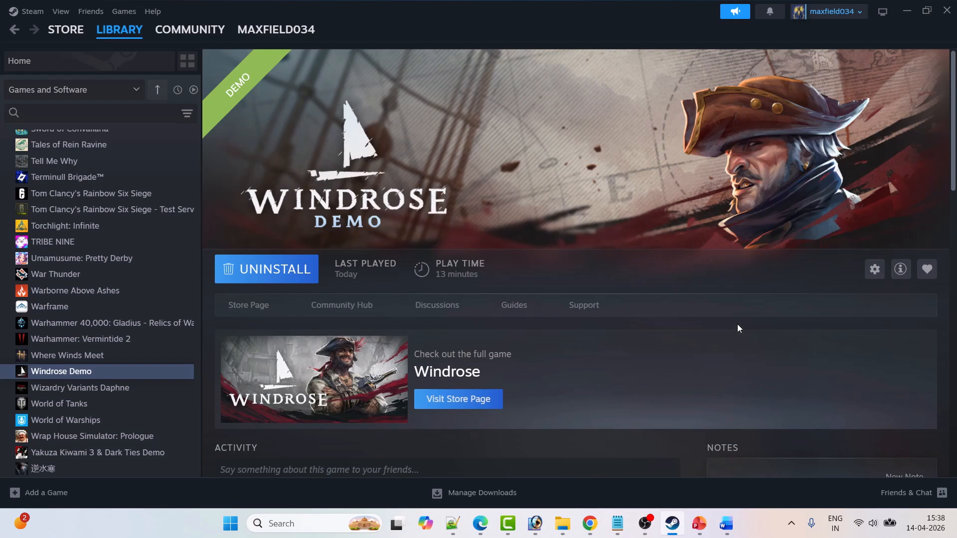
{"action": "left_click", "coordinate": [231, 523]}
{"action": "left_click", "coordinate": [632, 480]}
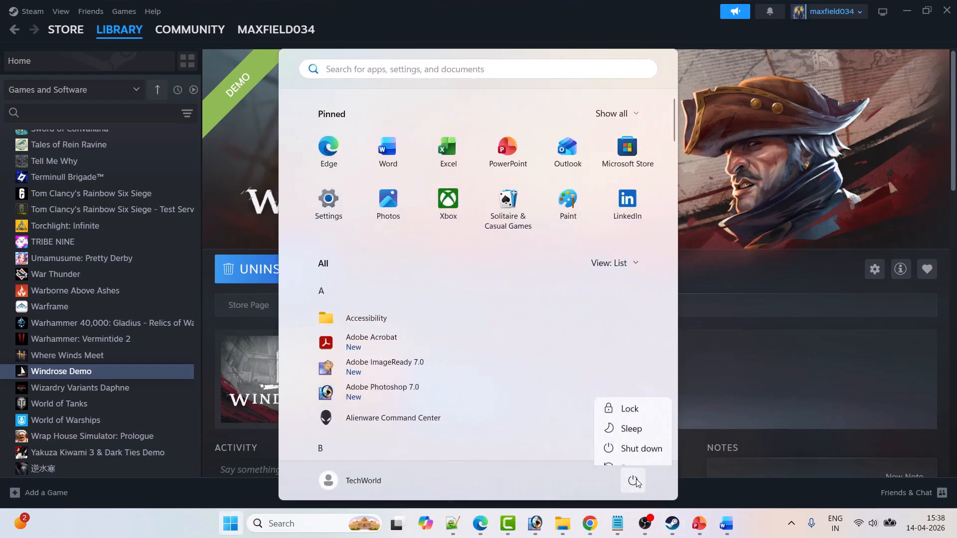
{"action": "left_click", "coordinate": [804, 400]}
Review Fix 2 in the Word document and set the launch options of Windrose Demo in Steam to -dx12.
{"action": "left_click", "coordinate": [729, 527]}
{"action": "scroll", "coordinate": [480, 367], "scroll_direction": "down", "scroll_amount": 6}
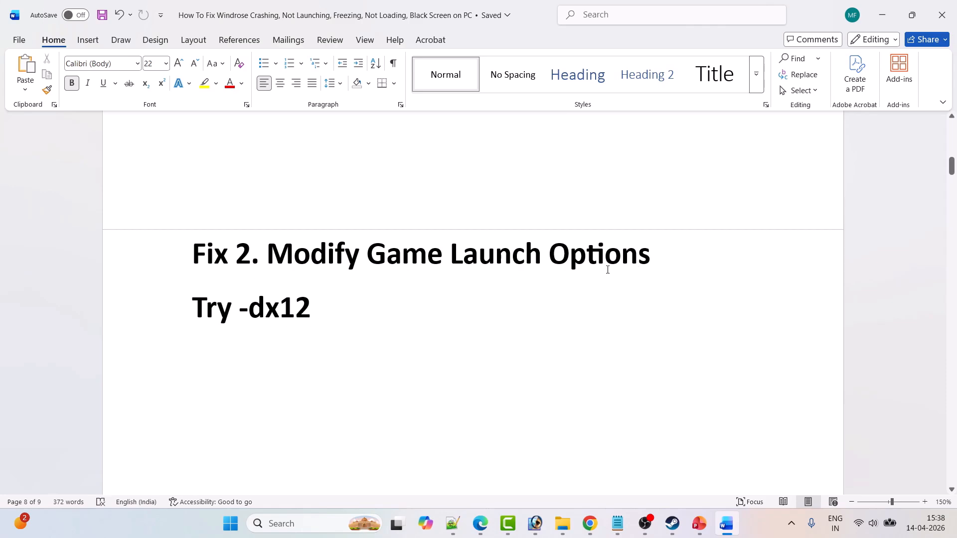
{"action": "left_click", "coordinate": [673, 523]}
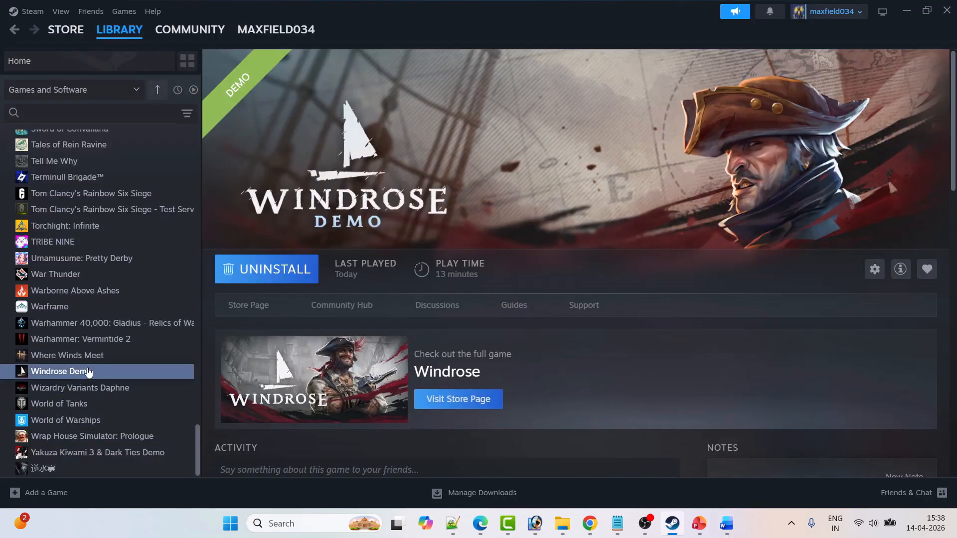
{"action": "right_click", "coordinate": [88, 372]}
{"action": "left_click", "coordinate": [130, 465]}
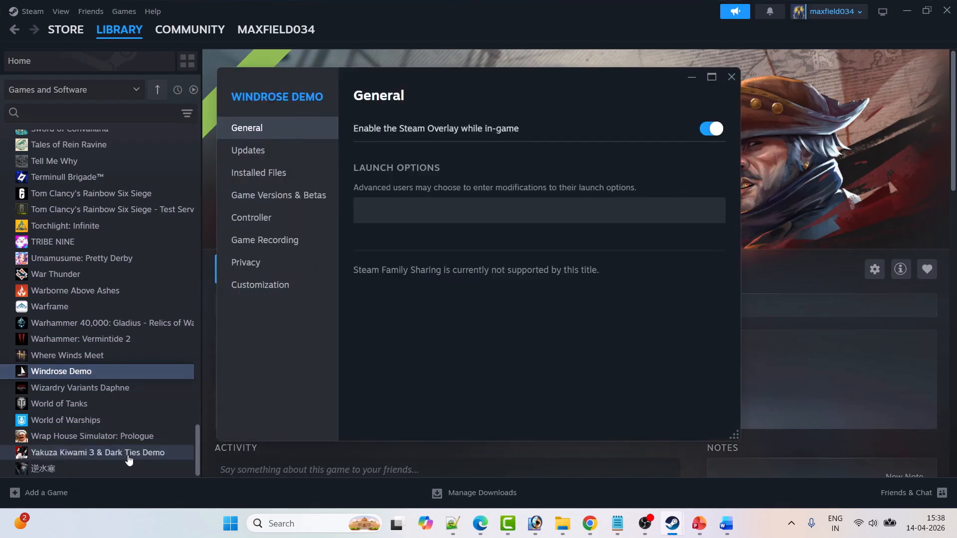
{"action": "left_click", "coordinate": [409, 213]}
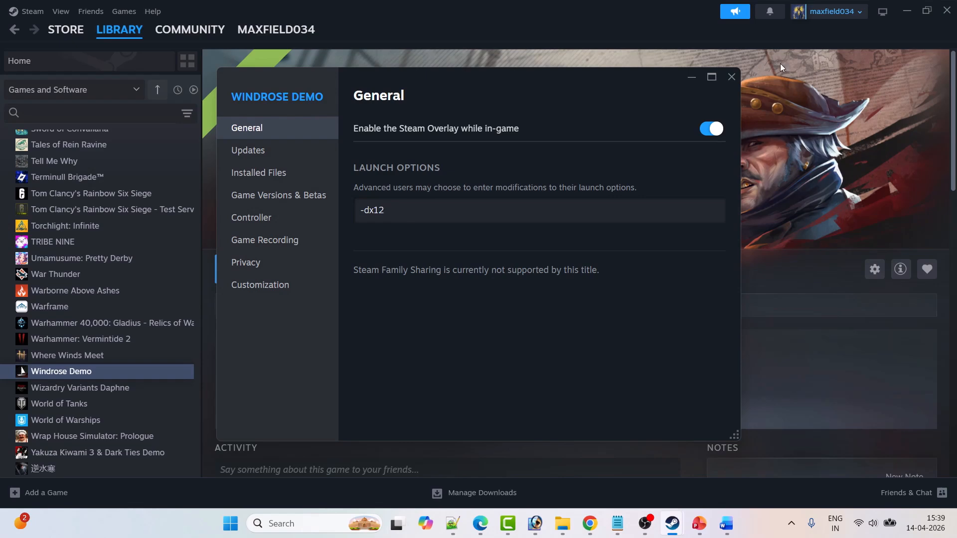
{"action": "left_click", "coordinate": [732, 76]}
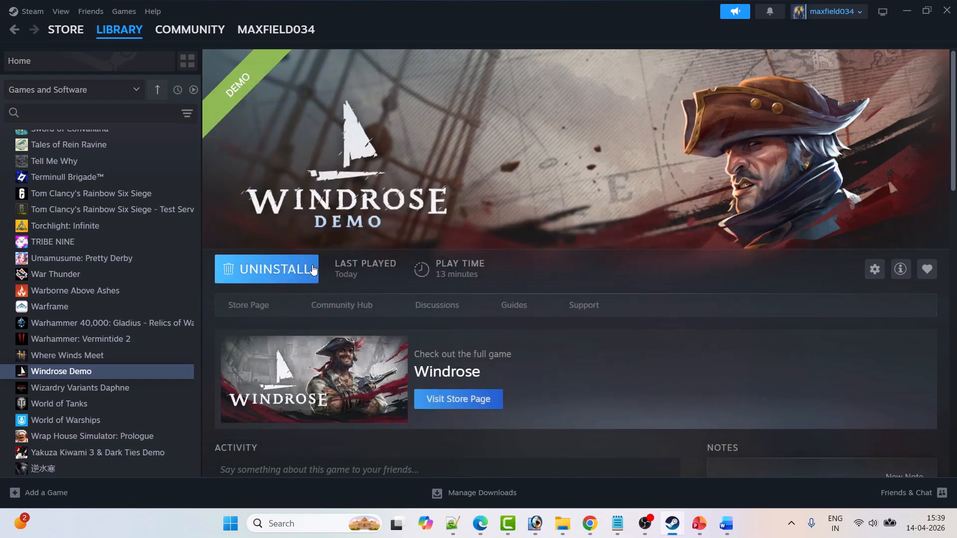
Remove the -dx12 launch option from the properties of Windrose Demo.
{"action": "right_click", "coordinate": [79, 375]}
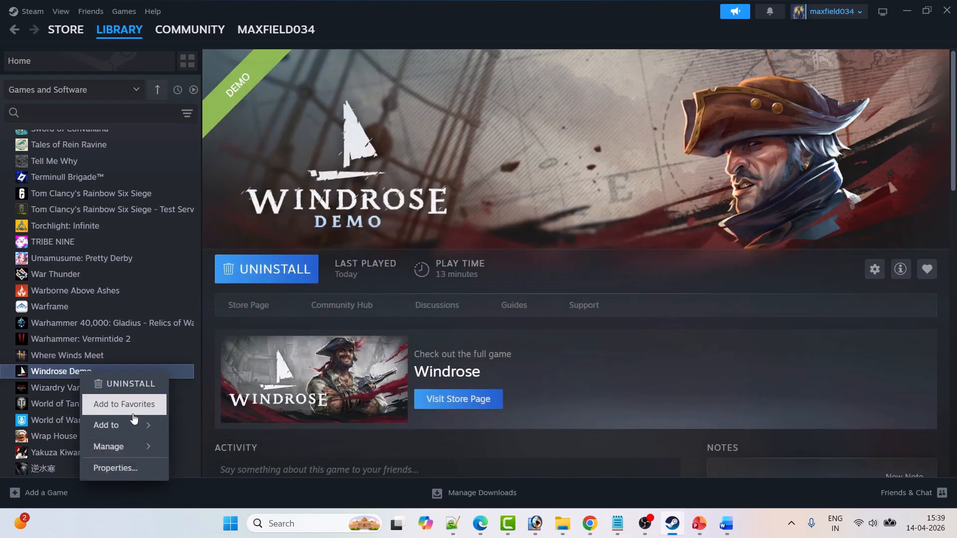
{"action": "left_click", "coordinate": [124, 467]}
{"action": "double_click", "coordinate": [379, 218]}
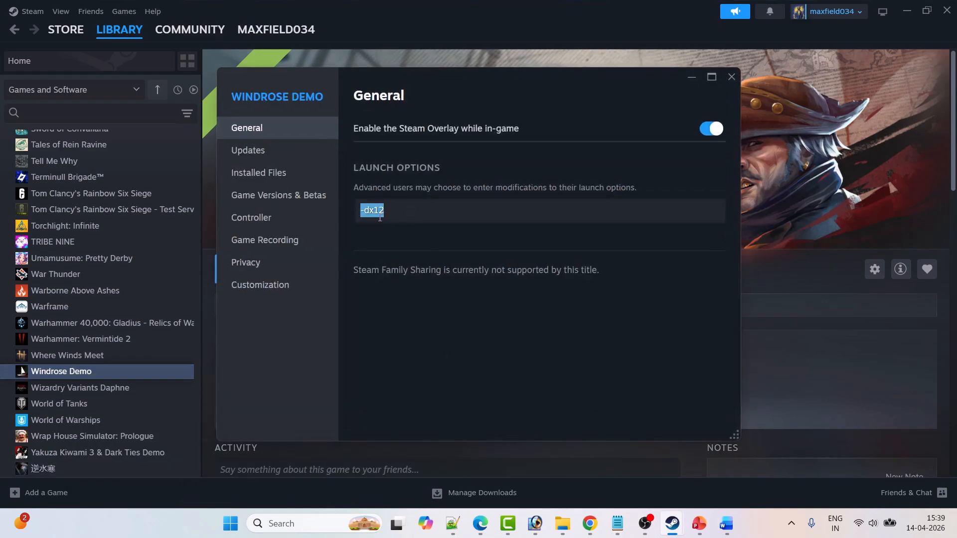
{"action": "key", "text": "BackSpace"}
{"action": "left_click", "coordinate": [731, 76]}
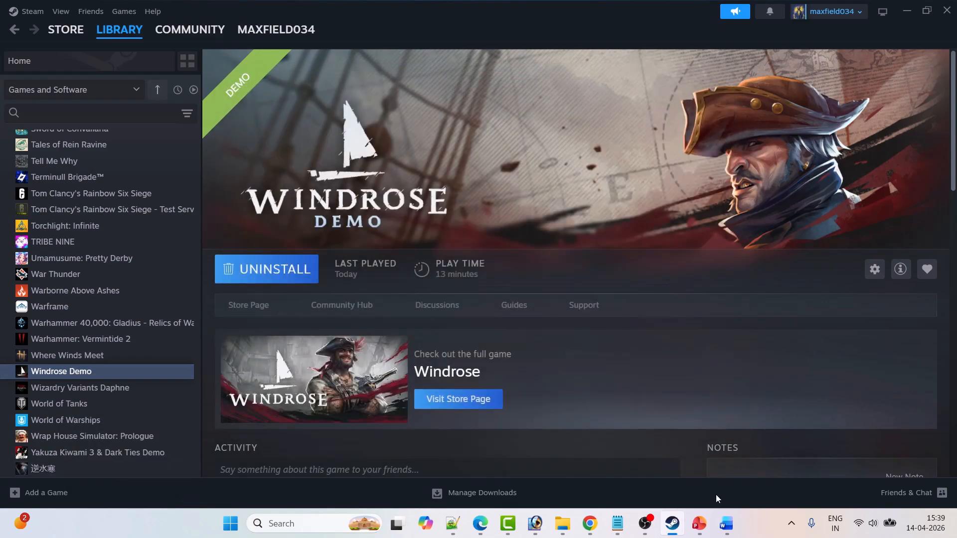
Bring up Fix 3 in the Word document and open Windows Security through a Windows search.
{"action": "left_click", "coordinate": [726, 524]}
{"action": "scroll", "coordinate": [391, 224], "scroll_direction": "down", "scroll_amount": 10}
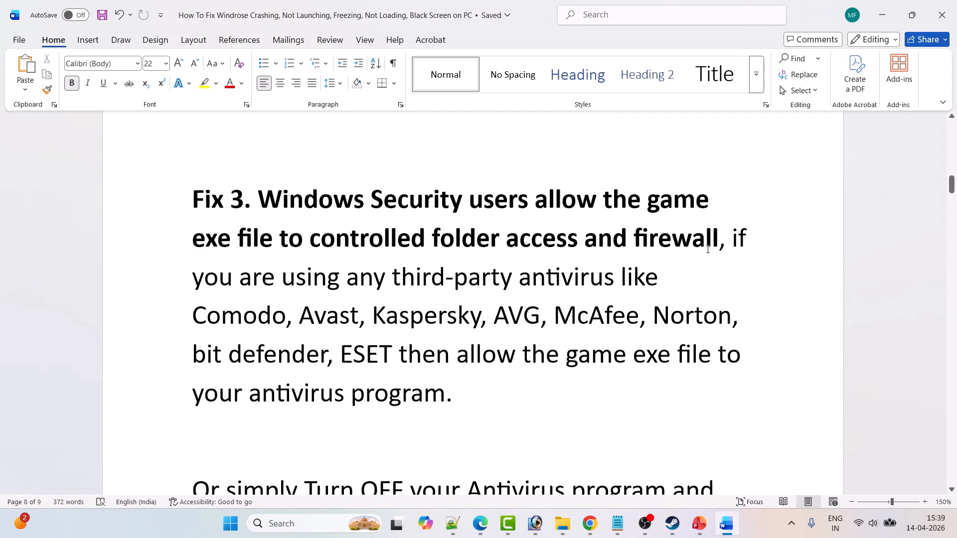
{"action": "left_click", "coordinate": [297, 522]}
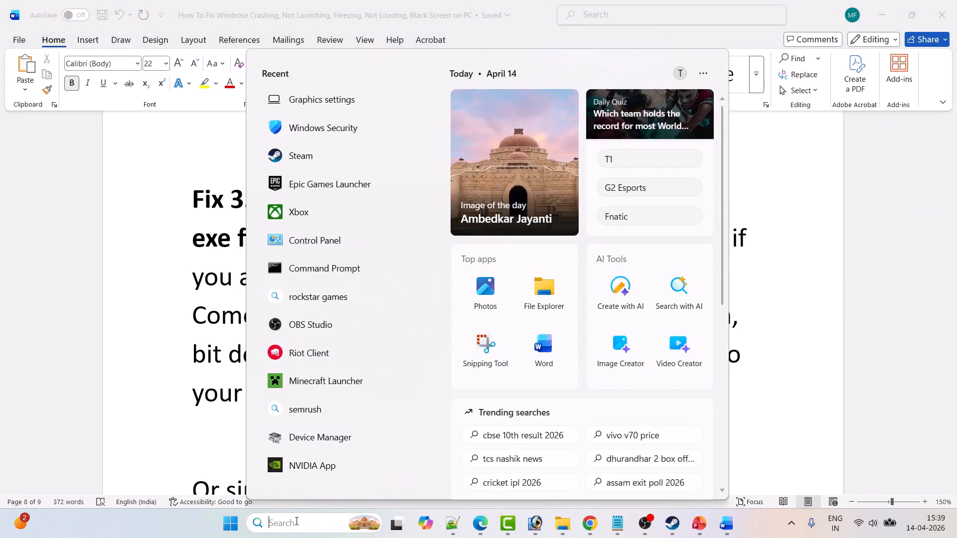
{"action": "type", "text": "windows s"}
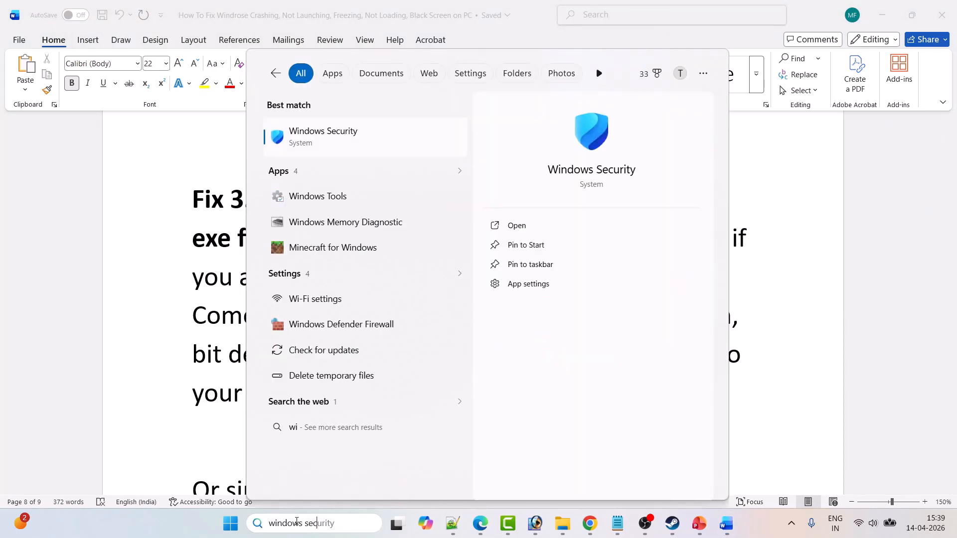
{"action": "type", "text": "ec"}
{"action": "left_click", "coordinate": [554, 229]}
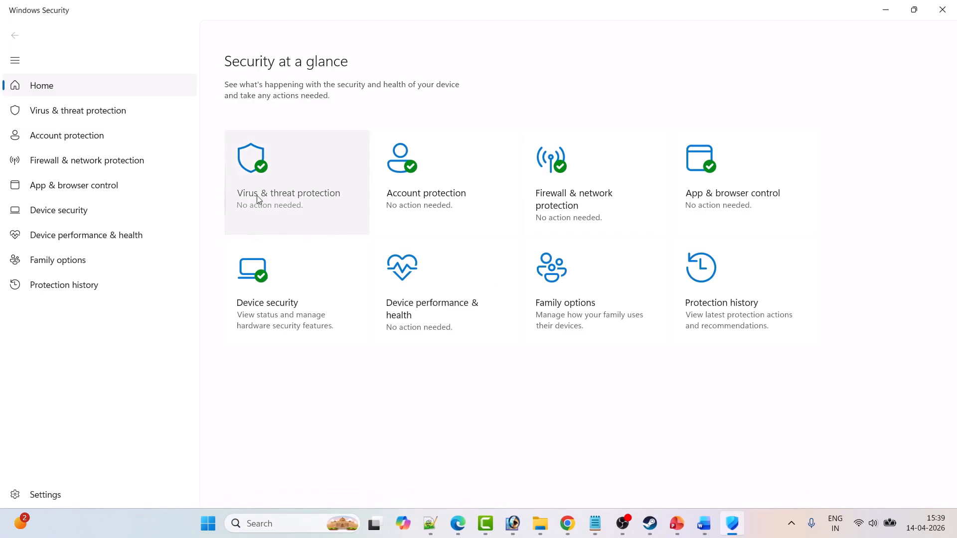
Open the list of apps allowed through Controlled folder access in the ransomware protection settings.
{"action": "left_click", "coordinate": [269, 194]}
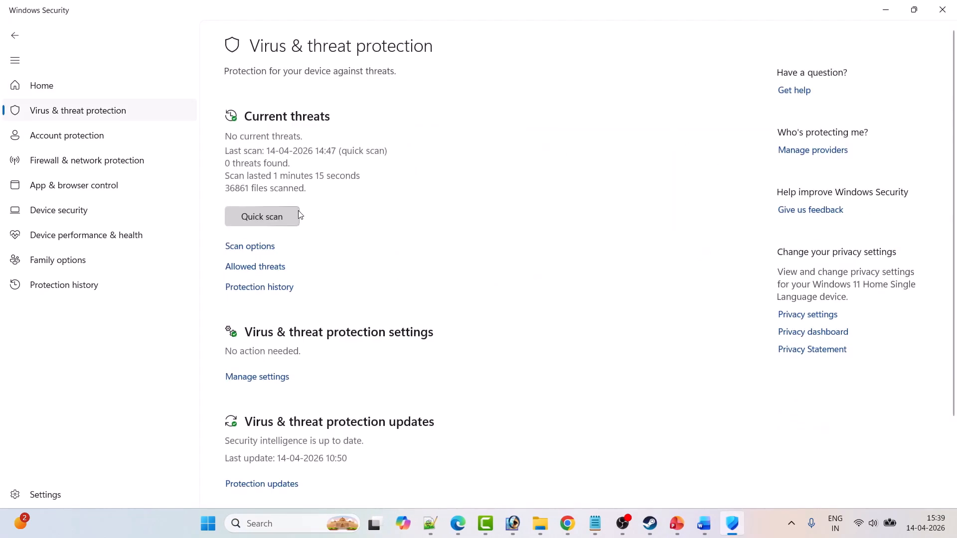
{"action": "scroll", "coordinate": [299, 215], "scroll_direction": "down", "scroll_amount": 2}
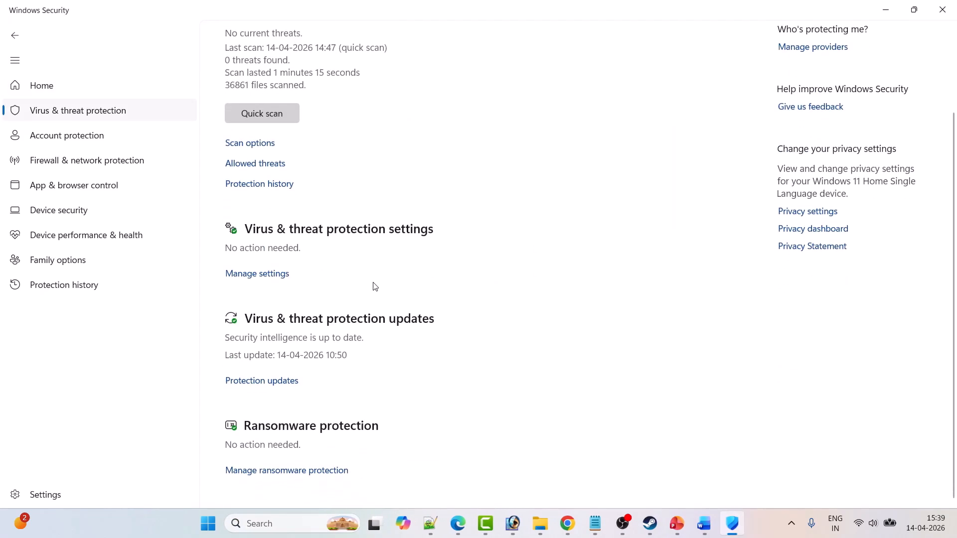
{"action": "left_click", "coordinate": [305, 473]}
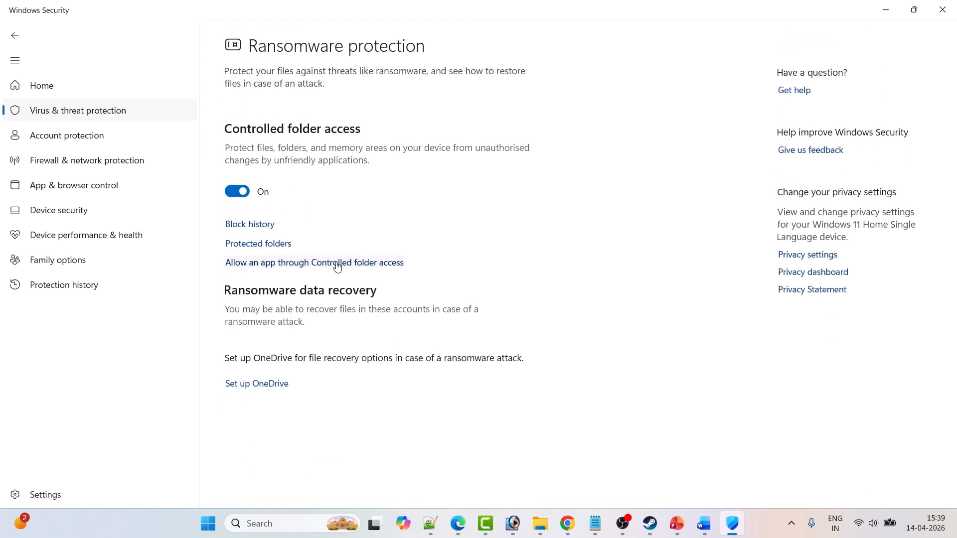
{"action": "left_click", "coordinate": [352, 266]}
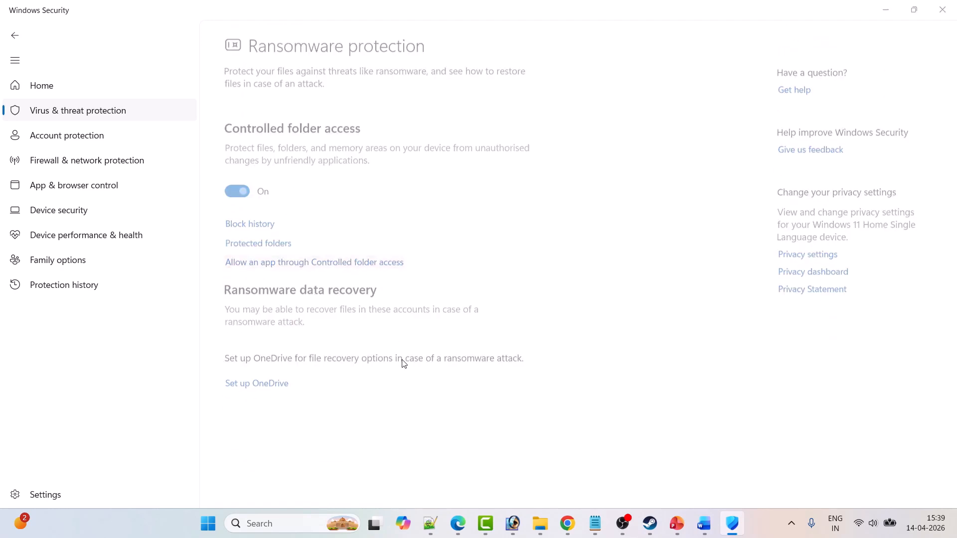
{"action": "scroll", "coordinate": [404, 358], "scroll_direction": "down", "scroll_amount": 2}
Start adding an allowed app from all apps and browse to the Program Files (x86) folder on drive C.
{"action": "left_click", "coordinate": [243, 42]}
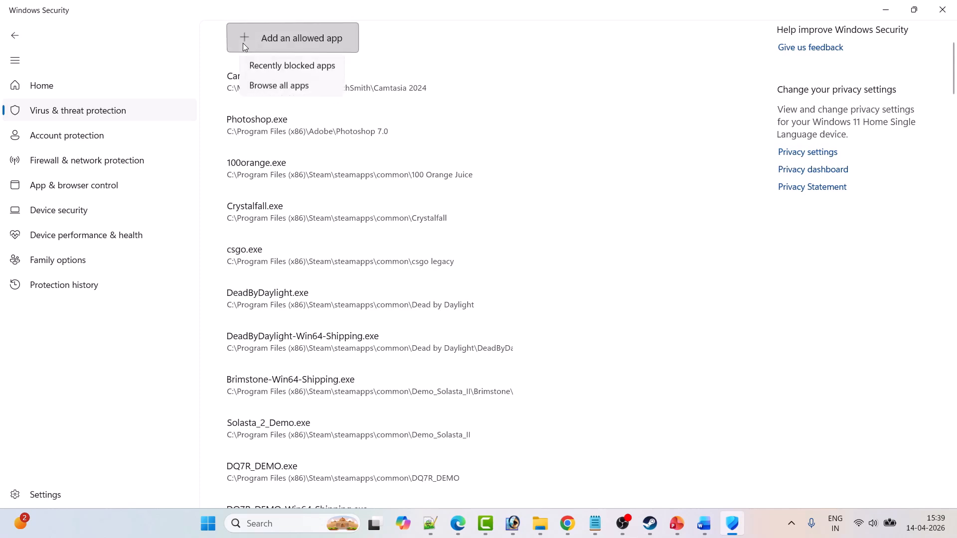
{"action": "left_click", "coordinate": [286, 87]}
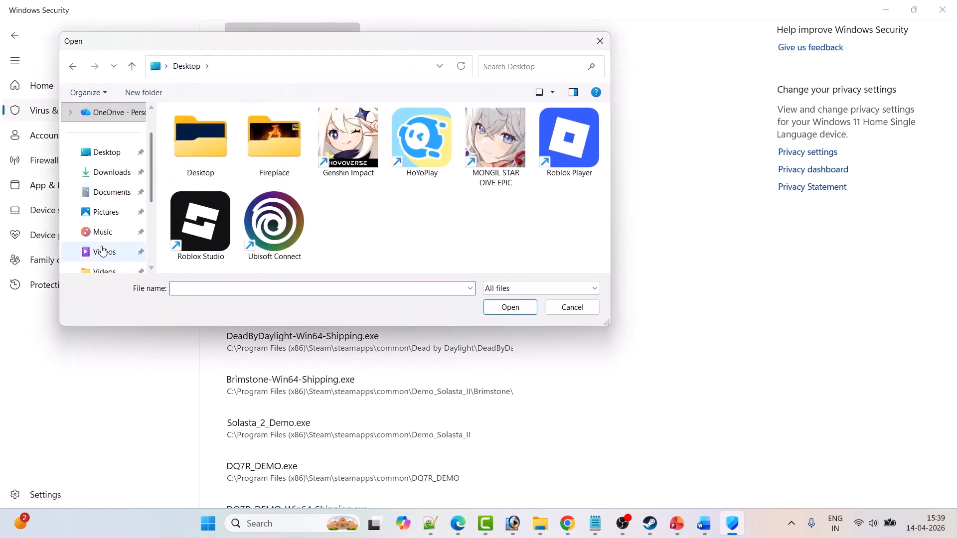
{"action": "scroll", "coordinate": [102, 239], "scroll_direction": "down", "scroll_amount": 2}
{"action": "left_click", "coordinate": [106, 191]}
{"action": "double_click", "coordinate": [232, 138]}
{"action": "left_click", "coordinate": [209, 167]}
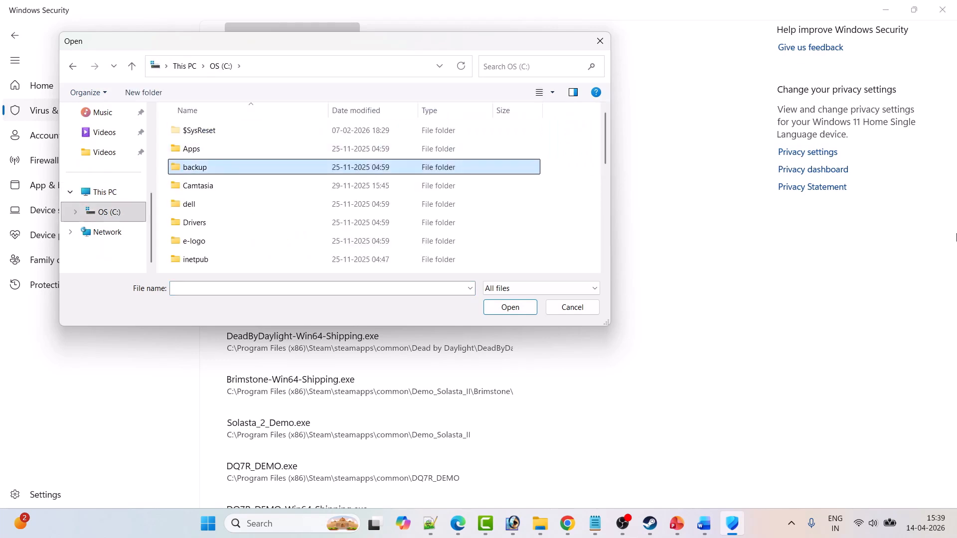
{"action": "key", "text": "p"}
{"action": "key", "text": "p"}
{"action": "key", "text": "p"}
{"action": "key", "text": "Return"}
Add the Windrose application from Steam\steamapps\common\Windrose Demo as an allowed app.
{"action": "key", "text": "s"}
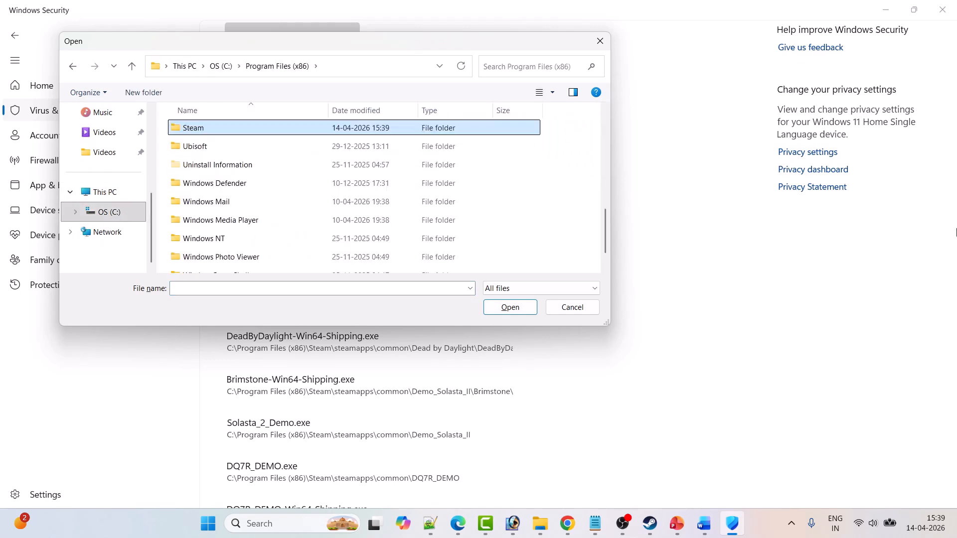
{"action": "key", "text": "Return"}
{"action": "key", "text": "Down"}
{"action": "key", "text": "Return"}
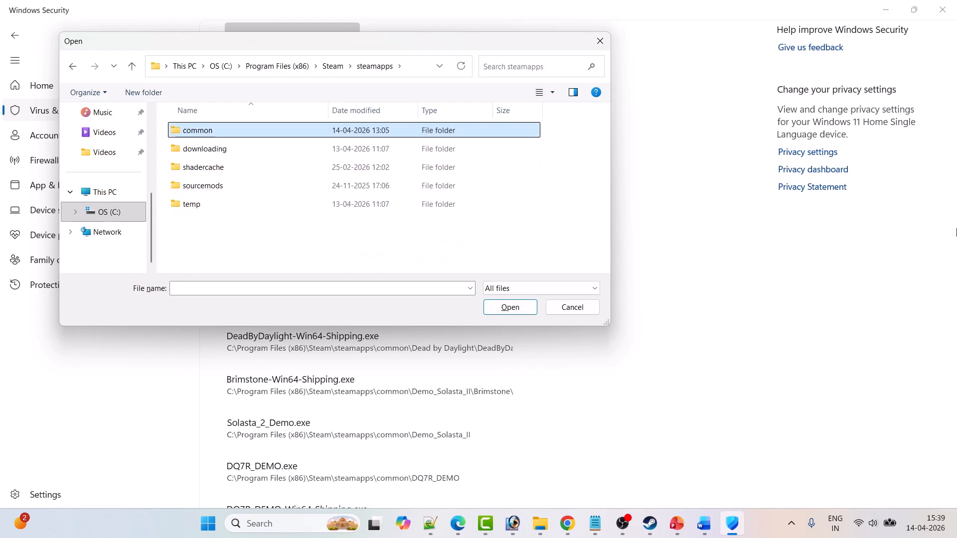
{"action": "key", "text": "Return"}
{"action": "key", "text": "w"}
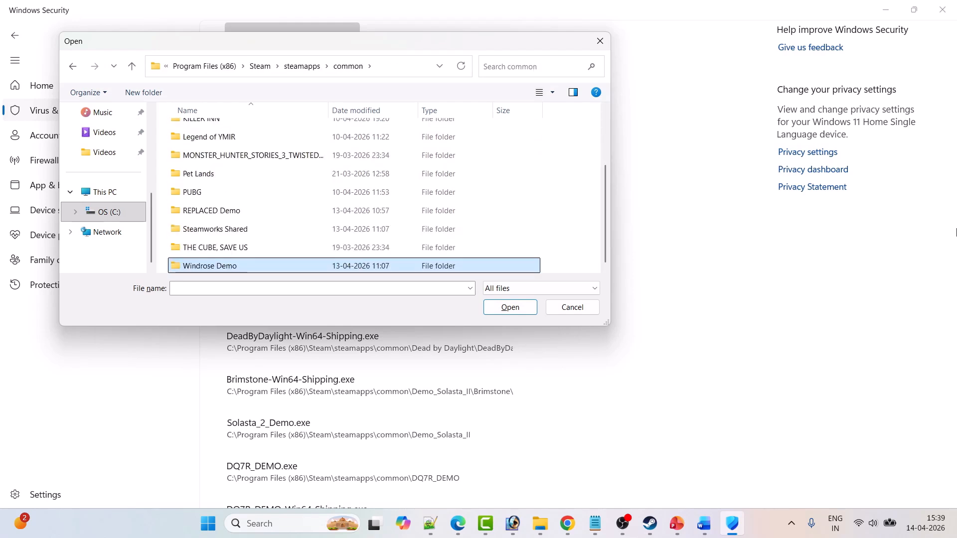
{"action": "key", "text": "Return"}
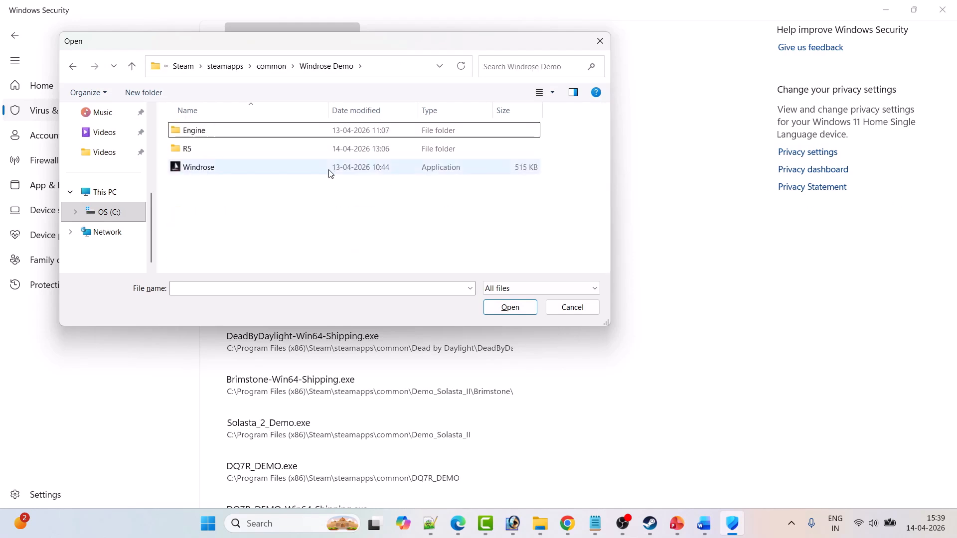
{"action": "left_click", "coordinate": [232, 171]}
{"action": "left_click", "coordinate": [509, 310]}
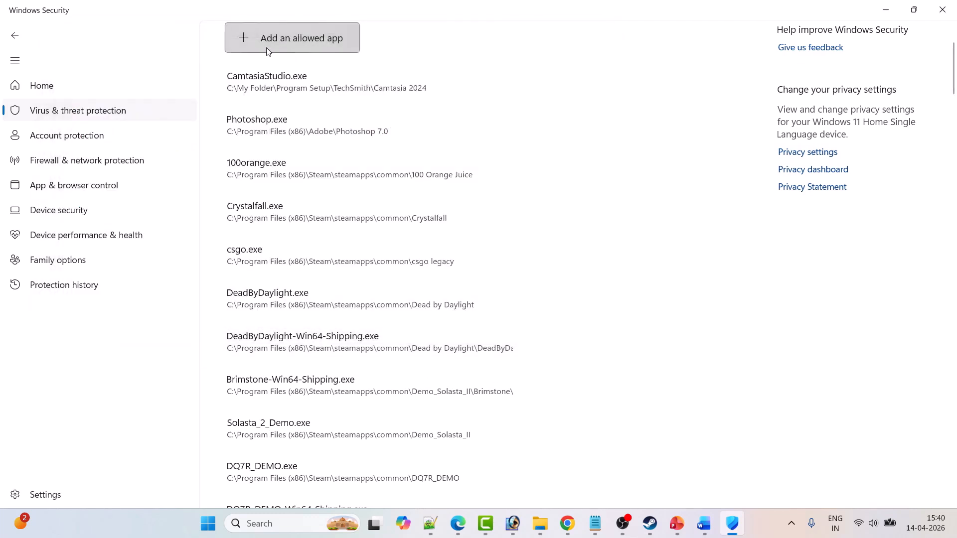
Add Windrose-Win64-Shipping from the R5\Binaries\Win64 folder of Windrose Demo as another allowed app.
{"action": "left_click", "coordinate": [245, 42]}
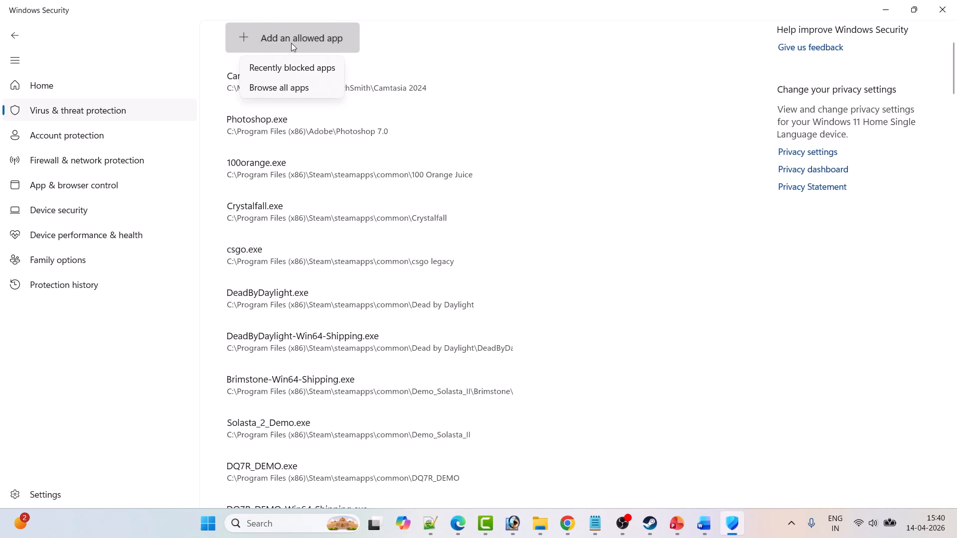
{"action": "left_click", "coordinate": [291, 85]}
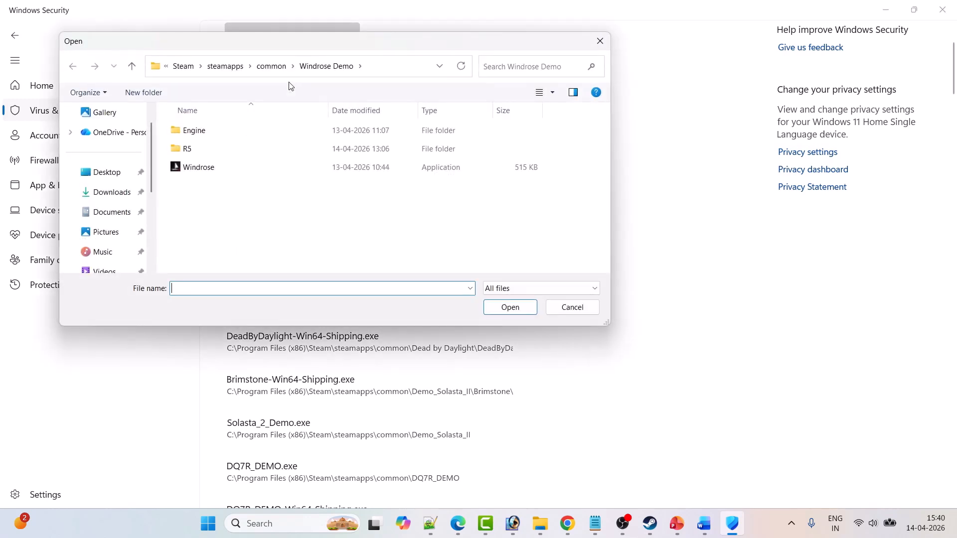
{"action": "double_click", "coordinate": [195, 151]}
{"action": "double_click", "coordinate": [195, 131]}
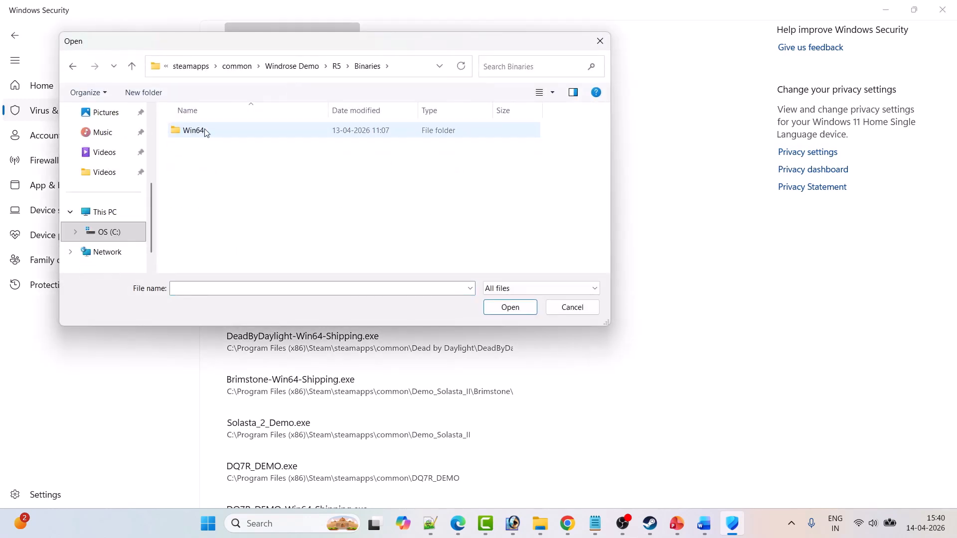
{"action": "double_click", "coordinate": [197, 132]}
{"action": "left_click", "coordinate": [212, 168]}
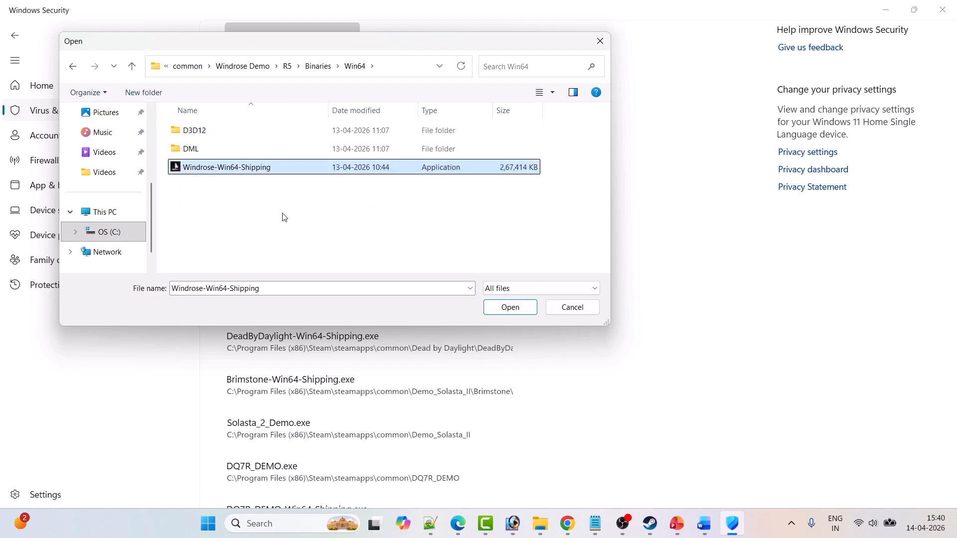
{"action": "left_click", "coordinate": [508, 307]}
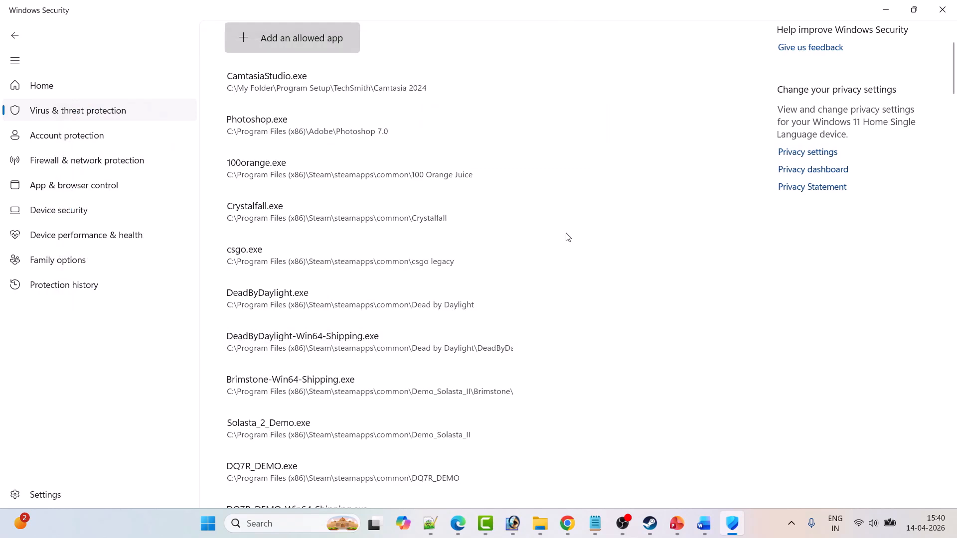
Leave the ransomware settings and open the Firewall & network protection page.
{"action": "left_click", "coordinate": [13, 40]}
{"action": "left_click", "coordinate": [13, 39]}
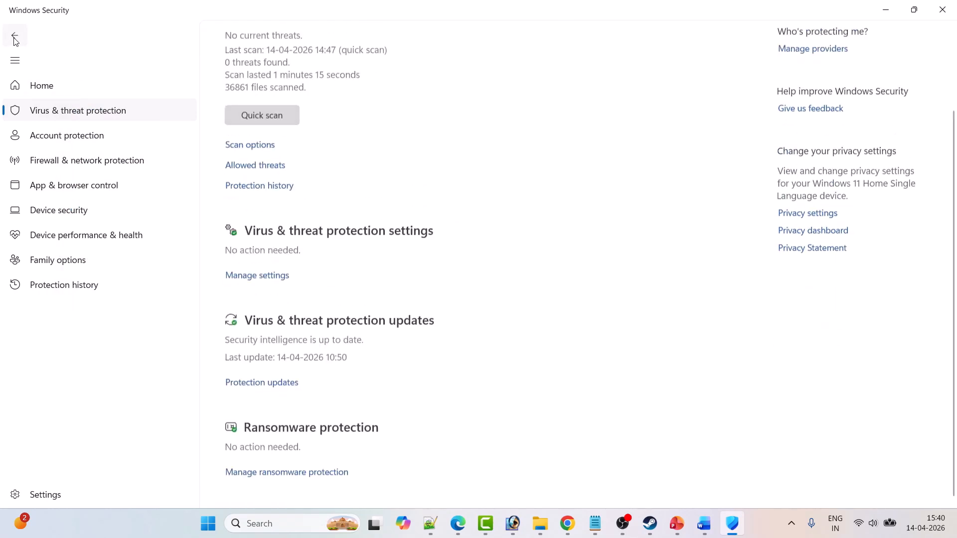
{"action": "left_click", "coordinate": [12, 40]}
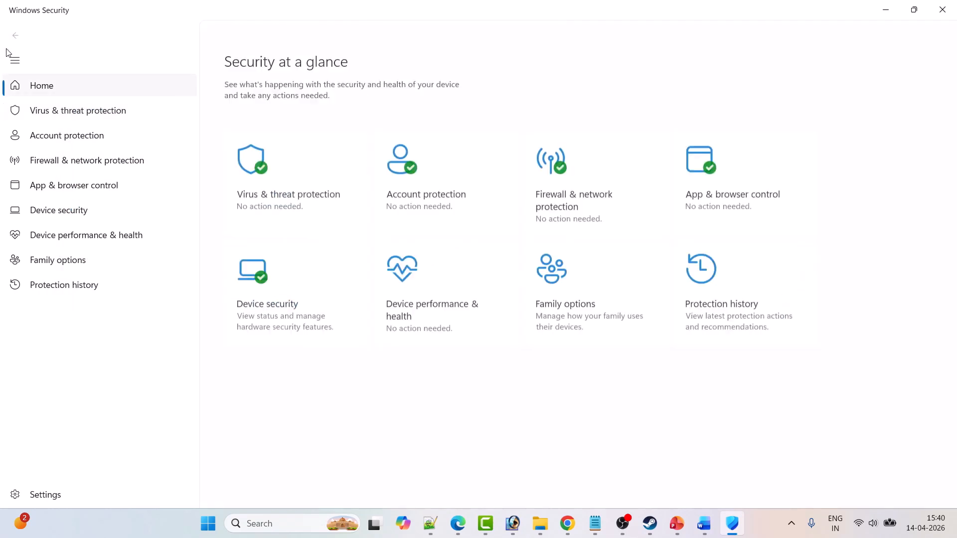
{"action": "left_click", "coordinate": [588, 205]}
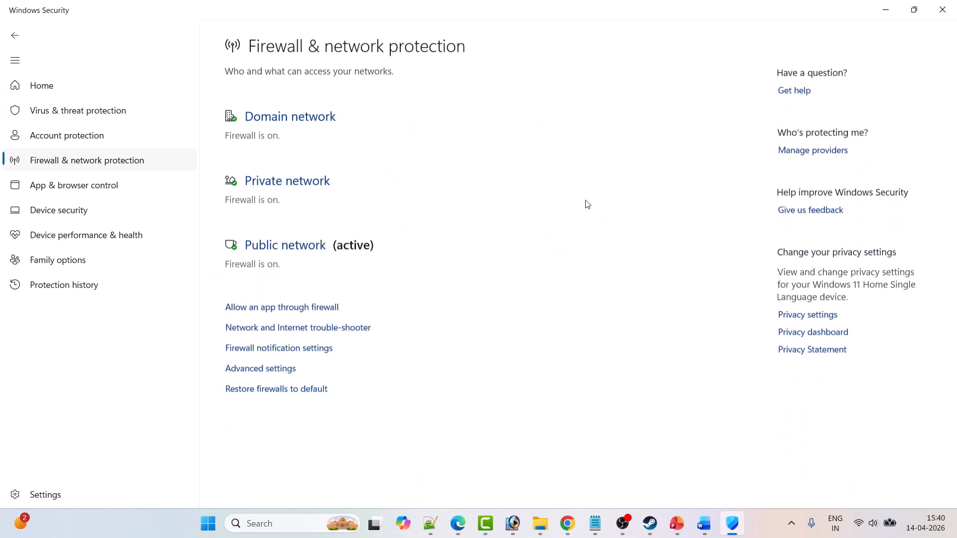
Open the list of apps allowed through the firewall, unlock its settings and start browsing for another app to allow.
{"action": "left_click", "coordinate": [298, 307]}
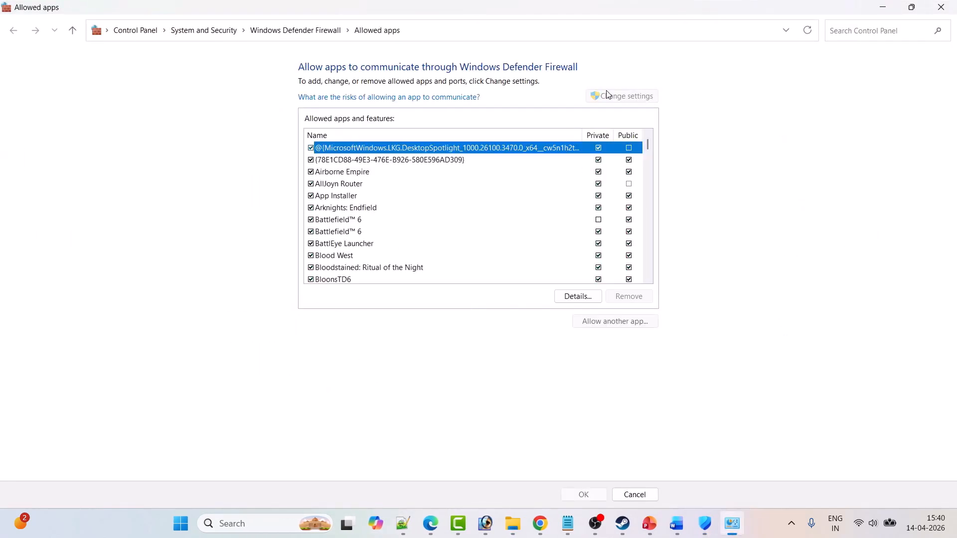
{"action": "left_click", "coordinate": [606, 94]}
{"action": "left_click", "coordinate": [620, 323]}
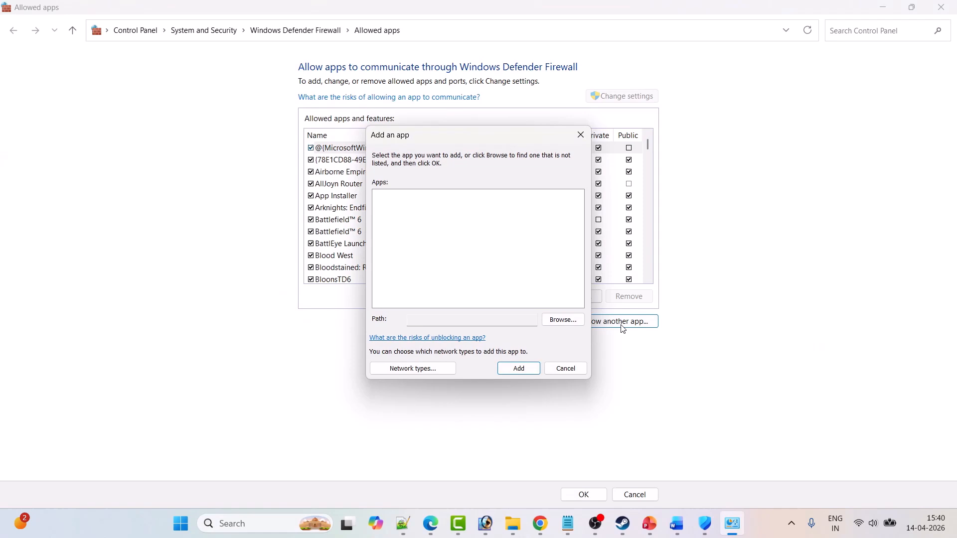
{"action": "left_click", "coordinate": [570, 325]}
Browse to the Program Files (x86) folder on drive C for the firewall app.
{"action": "left_click", "coordinate": [416, 152]}
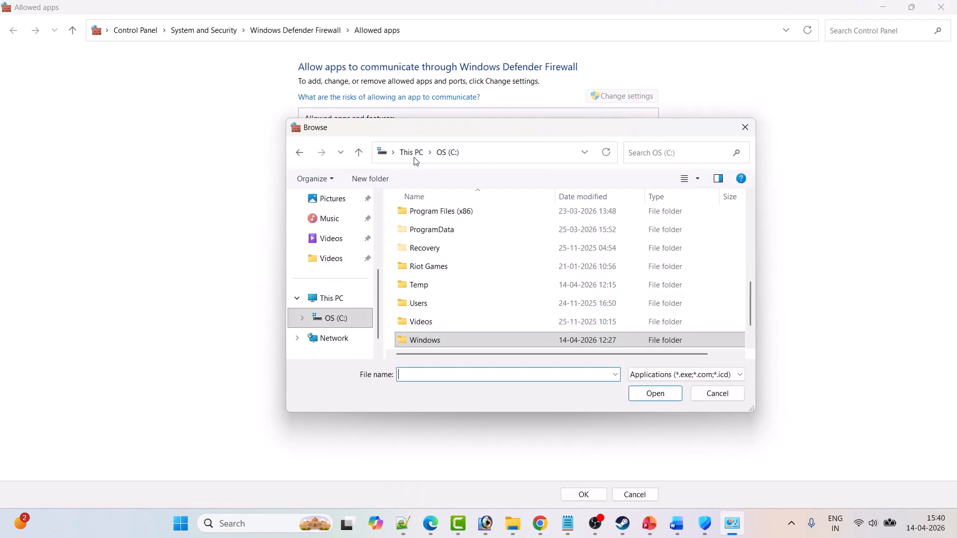
{"action": "left_click", "coordinate": [413, 152]}
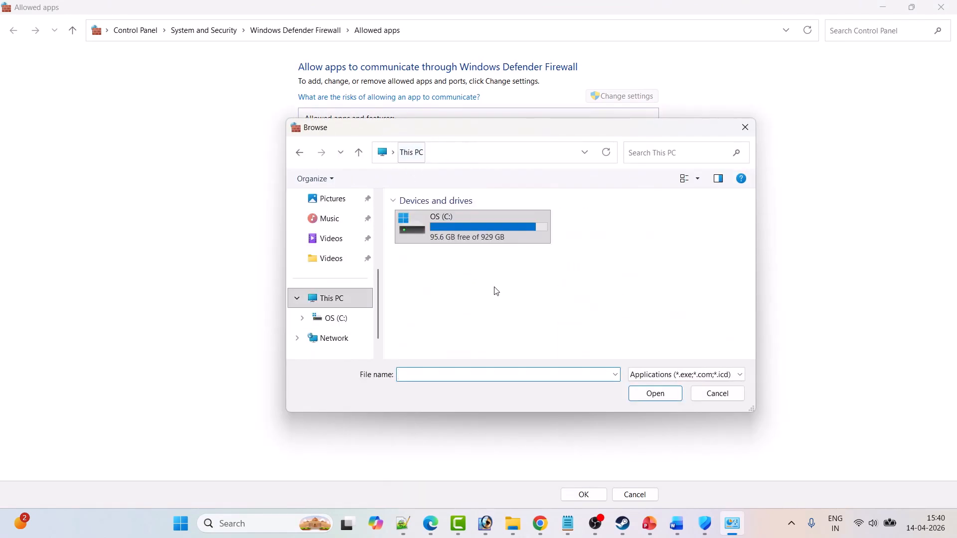
{"action": "double_click", "coordinate": [463, 239]}
{"action": "left_click", "coordinate": [421, 253]}
{"action": "key", "text": "p"}
{"action": "key", "text": "p"}
{"action": "key", "text": "p"}
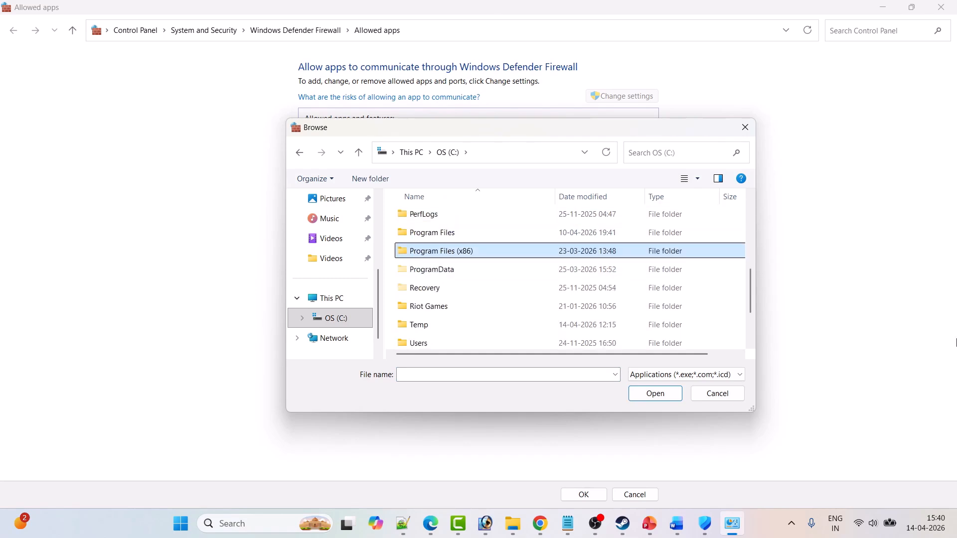
{"action": "key", "text": "Return"}
Continue browsing into the Steam\steamapps\common\Windrose Demo folder.
{"action": "key", "text": "s"}
{"action": "key", "text": "Return"}
{"action": "key", "text": "s"}
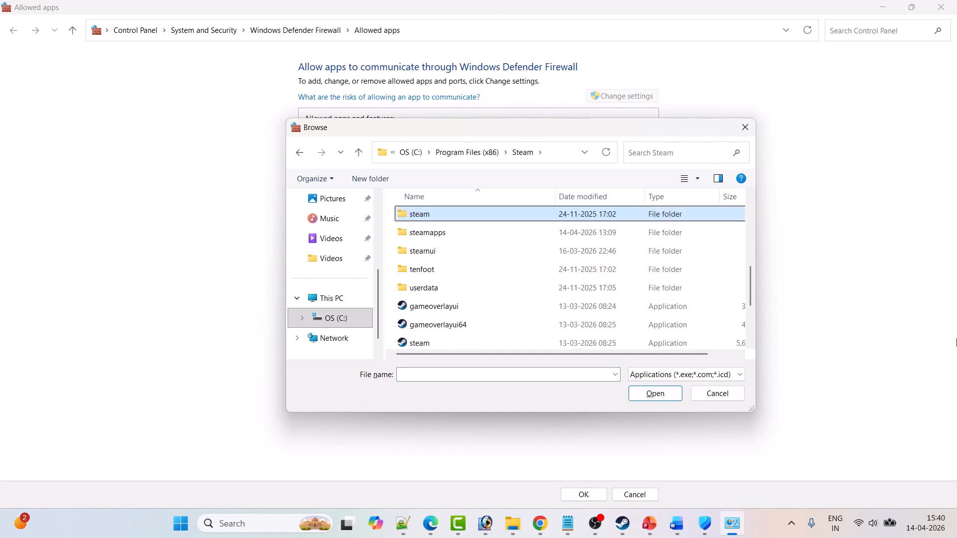
{"action": "key", "text": "Down"}
{"action": "key", "text": "Return"}
{"action": "key", "text": "Return"}
{"action": "key", "text": "w"}
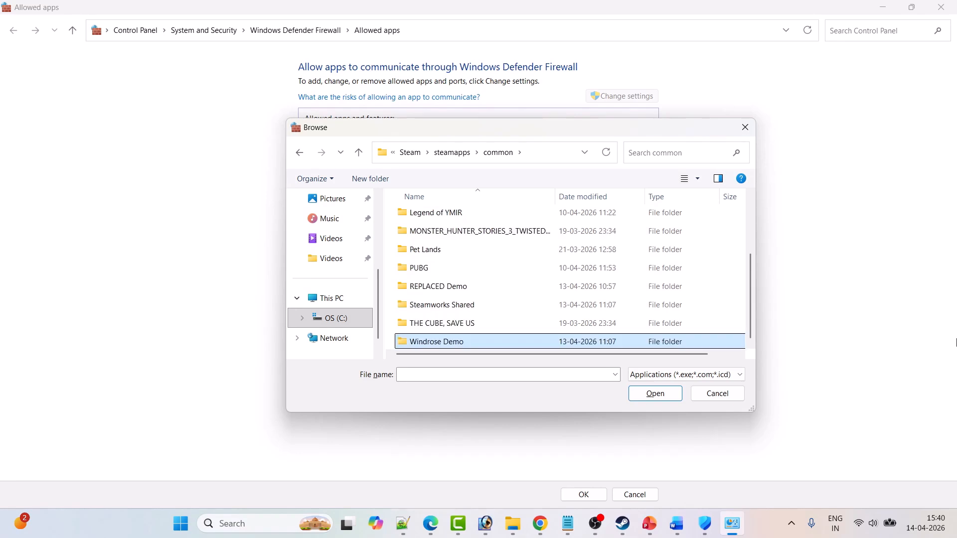
{"action": "key", "text": "Return"}
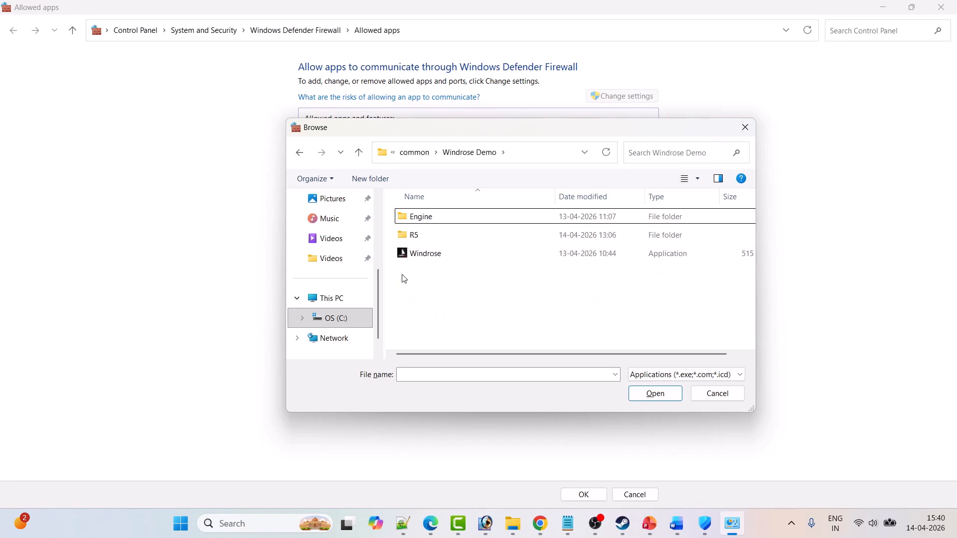
Try to add the Windrose application from the Windrose Demo folder to the firewall's allowed apps.
{"action": "left_click", "coordinate": [420, 254]}
{"action": "left_click", "coordinate": [656, 394]}
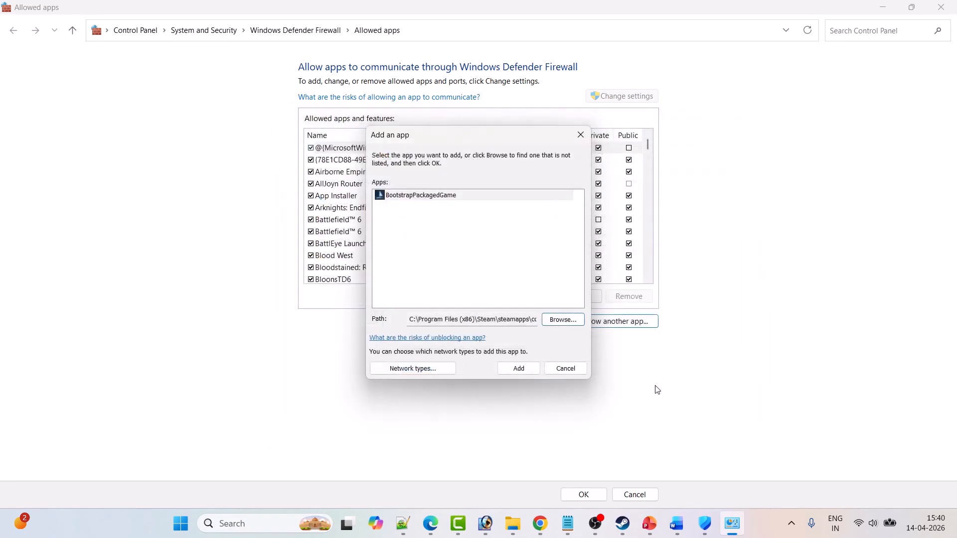
{"action": "left_click", "coordinate": [529, 371]}
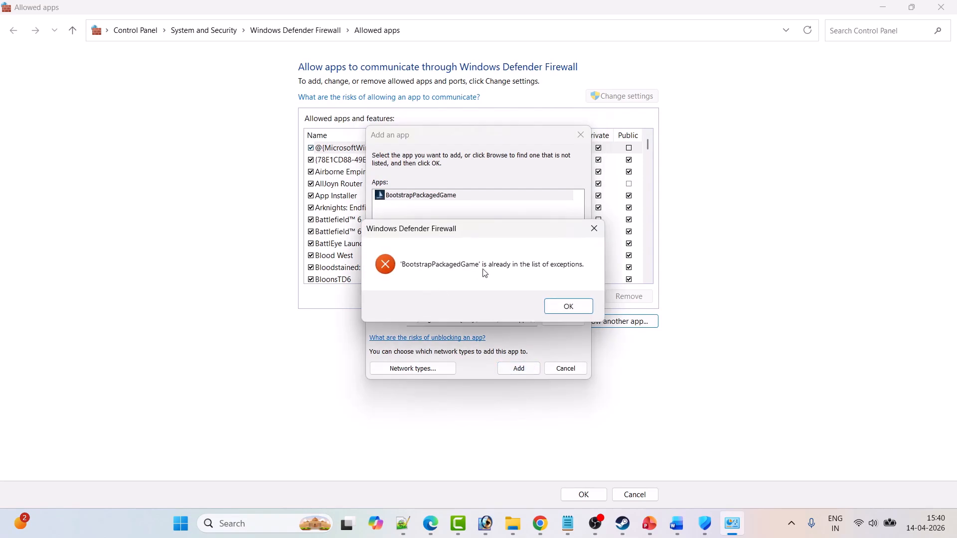
{"action": "left_click", "coordinate": [568, 307]}
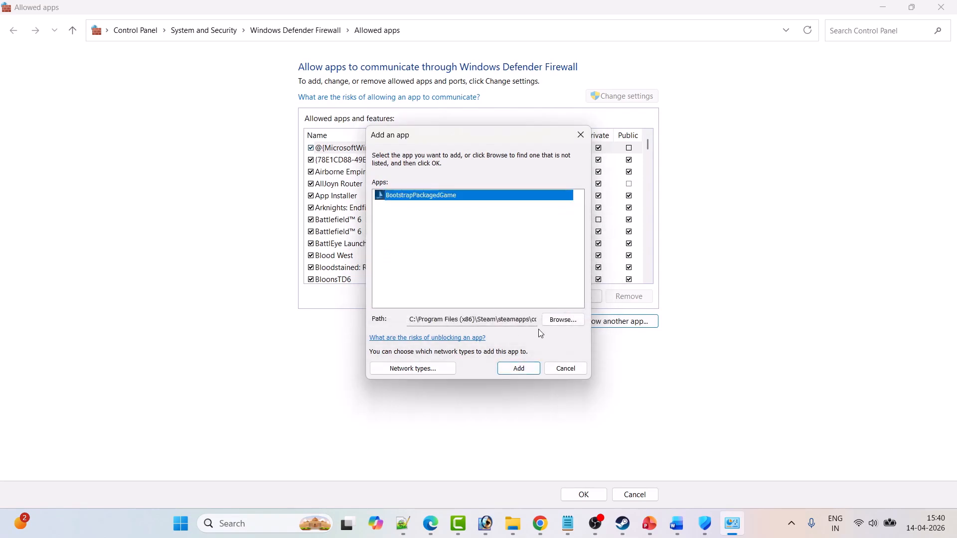
Add Windrose-Win64-Shipping from the R5\Binaries\Win64 folder of Windrose Demo to the firewall's allowed apps.
{"action": "left_click", "coordinate": [562, 322]}
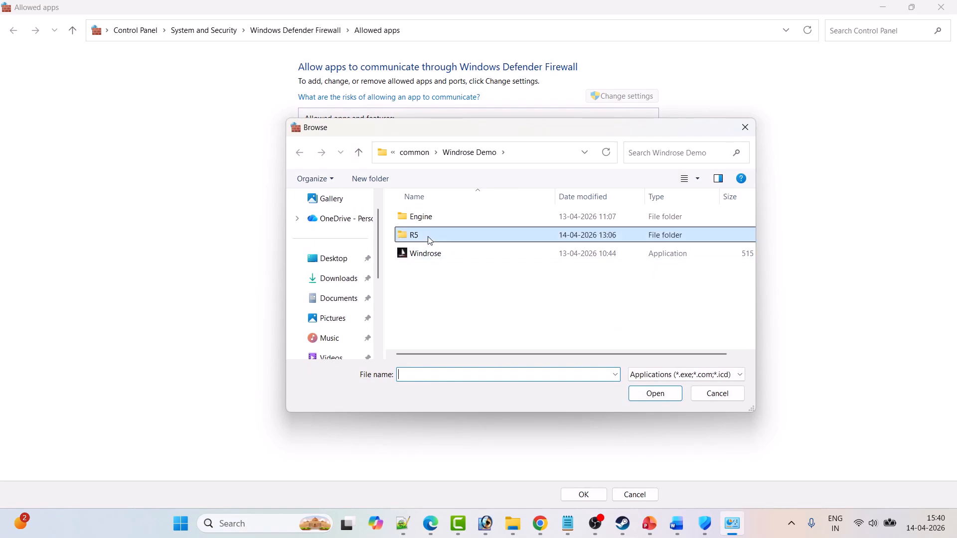
{"action": "double_click", "coordinate": [427, 236]}
{"action": "left_click", "coordinate": [434, 223]}
{"action": "double_click", "coordinate": [433, 220]}
{"action": "double_click", "coordinate": [432, 220]}
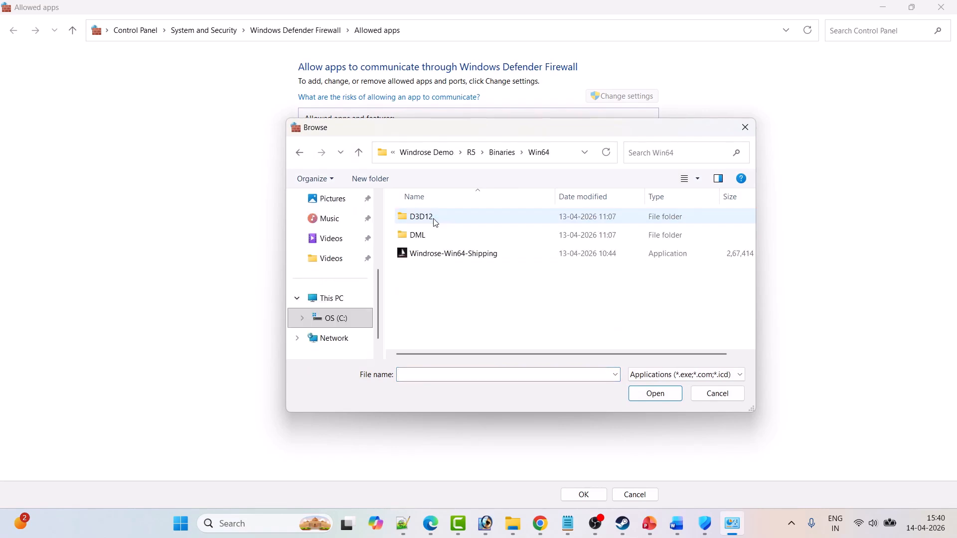
{"action": "left_click", "coordinate": [455, 255]}
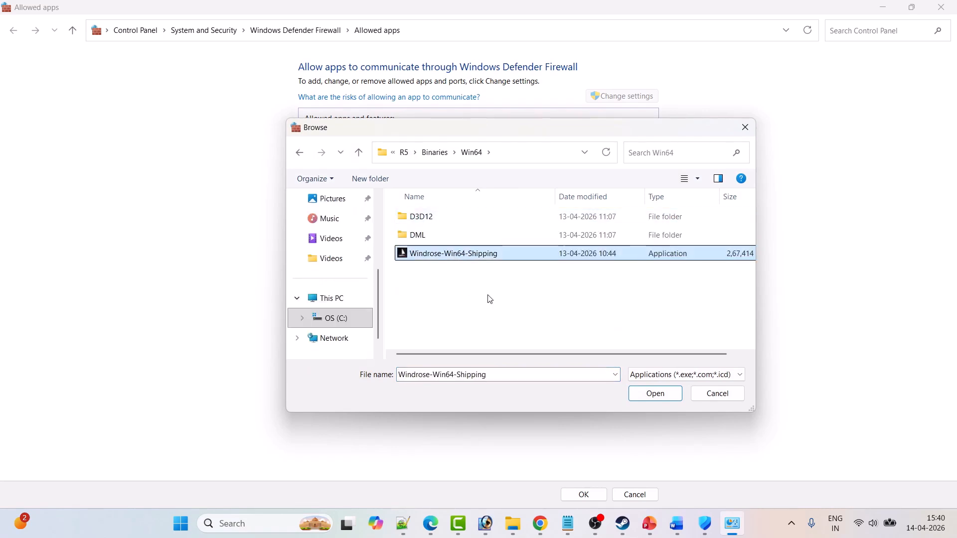
{"action": "left_click", "coordinate": [650, 395]}
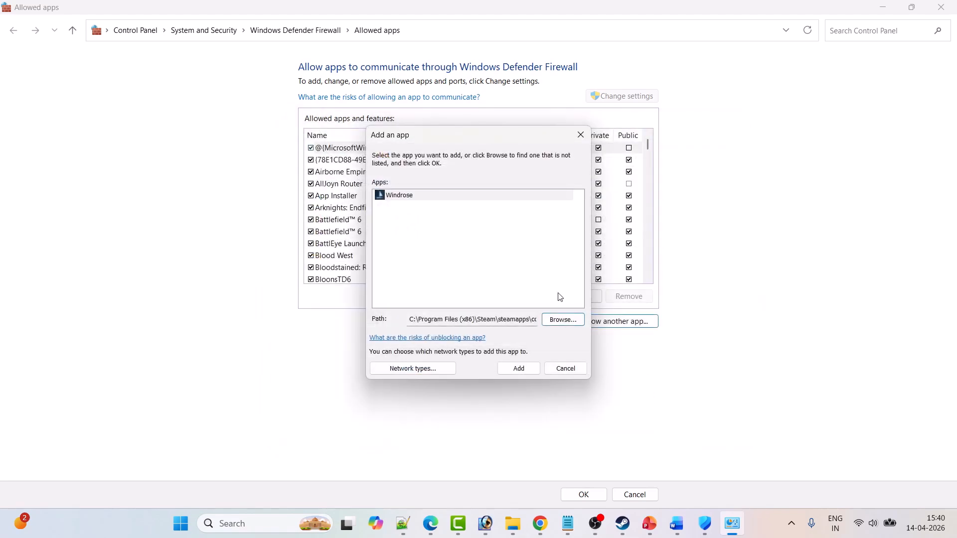
{"action": "left_click", "coordinate": [519, 371]}
Allow the Windrose entry on private networks and save the firewall's allowed apps.
{"action": "scroll", "coordinate": [461, 249], "scroll_direction": "down", "scroll_amount": 1}
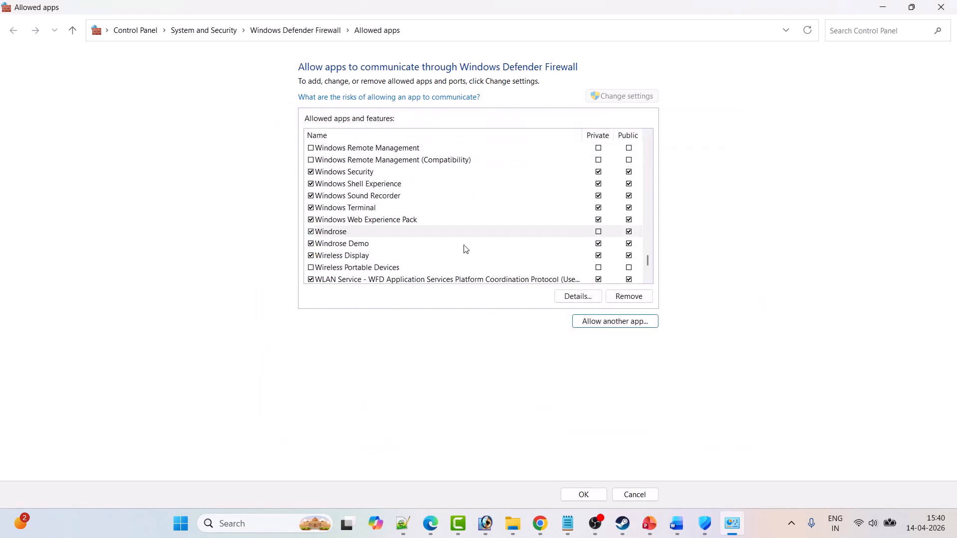
{"action": "left_click", "coordinate": [599, 232]}
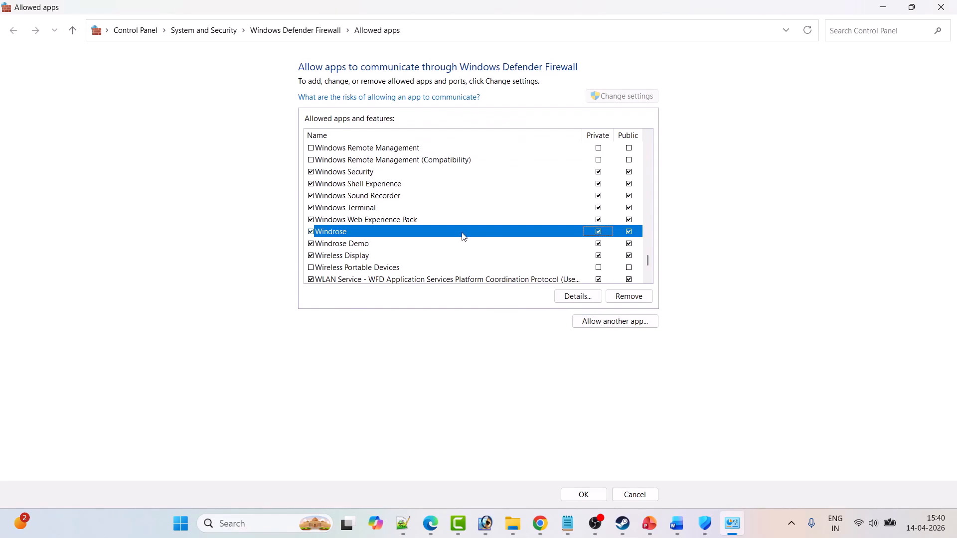
{"action": "left_click", "coordinate": [581, 495]}
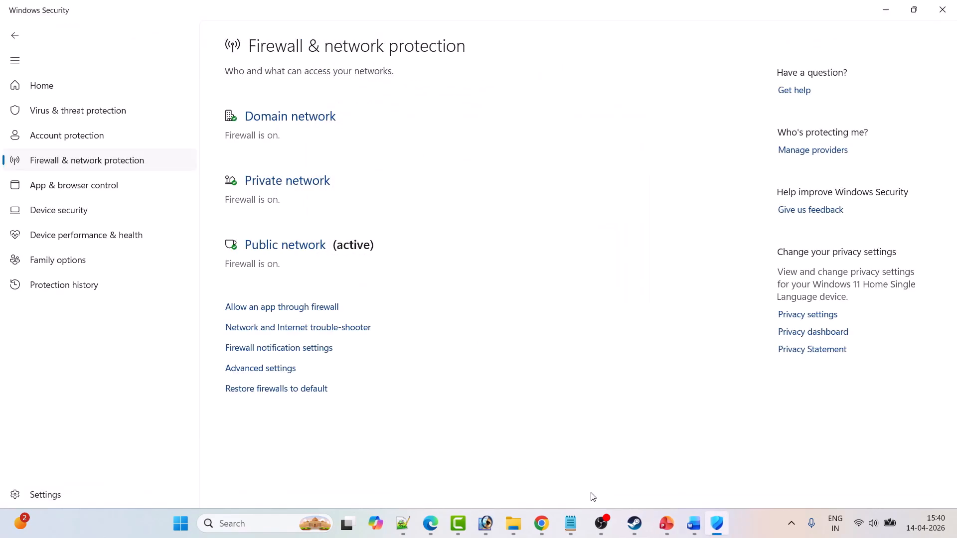
Switch briefly to Steam, go to the Word notes and read from Fix 3 on to the Fix 4 instructions.
{"action": "left_click", "coordinate": [651, 524]}
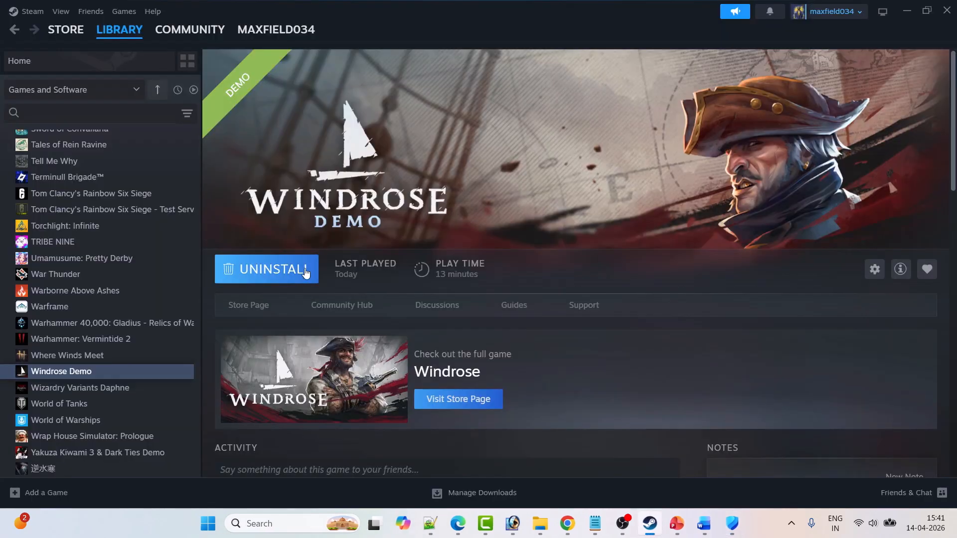
{"action": "left_click", "coordinate": [712, 524]}
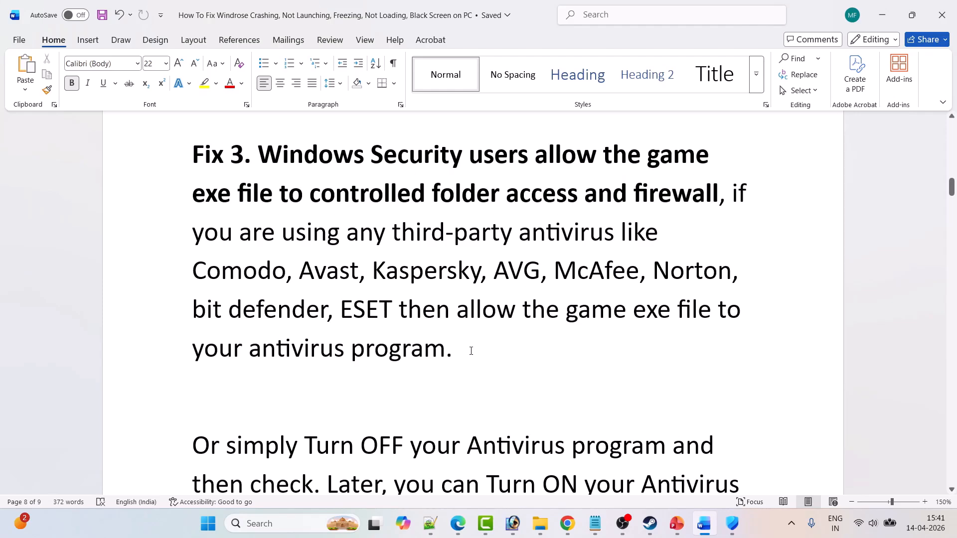
{"action": "scroll", "coordinate": [512, 358], "scroll_direction": "down", "scroll_amount": 3}
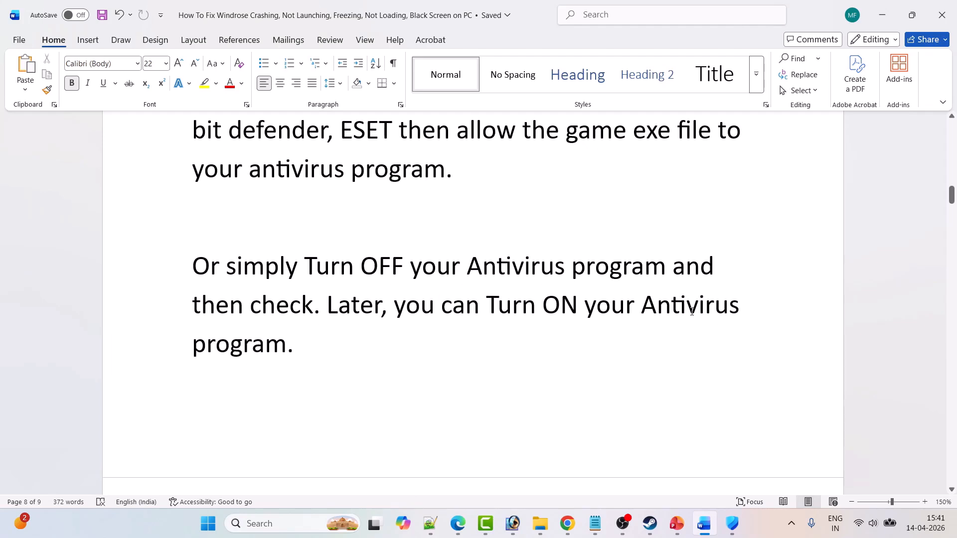
{"action": "scroll", "coordinate": [548, 360], "scroll_direction": "down", "scroll_amount": 5}
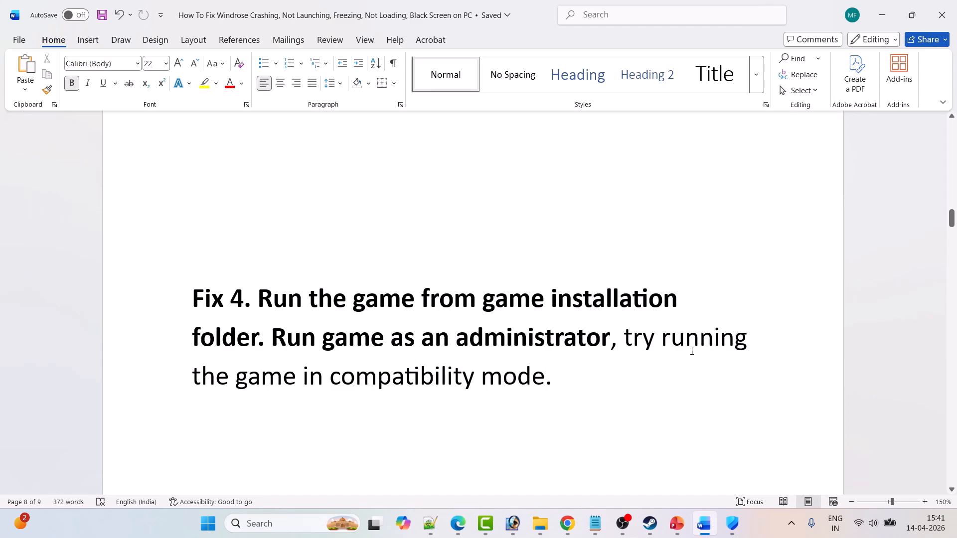
{"action": "scroll", "coordinate": [617, 380], "scroll_direction": "down", "scroll_amount": 1}
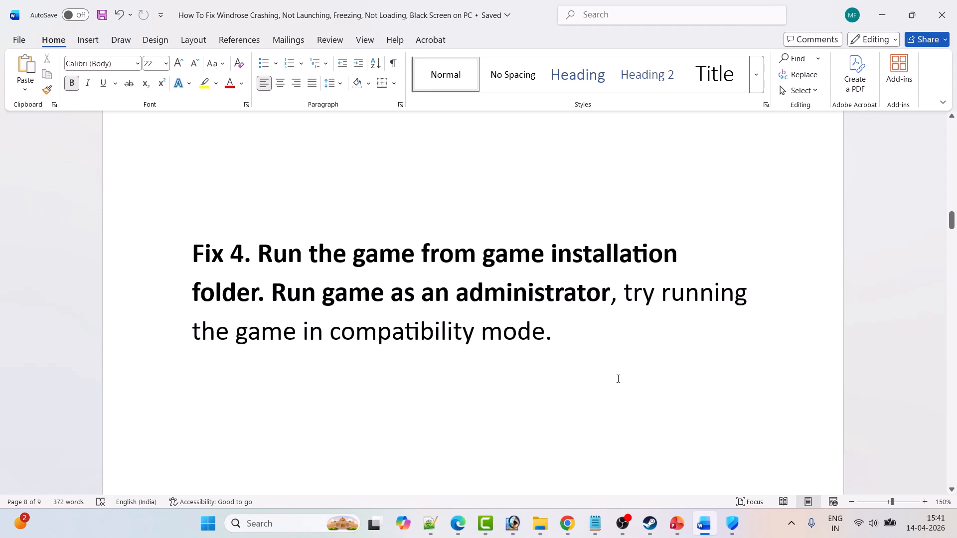
Switch to Steam and open Windrose Demo's local files folder in a maximized File Explorer window.
{"action": "left_click", "coordinate": [650, 524]}
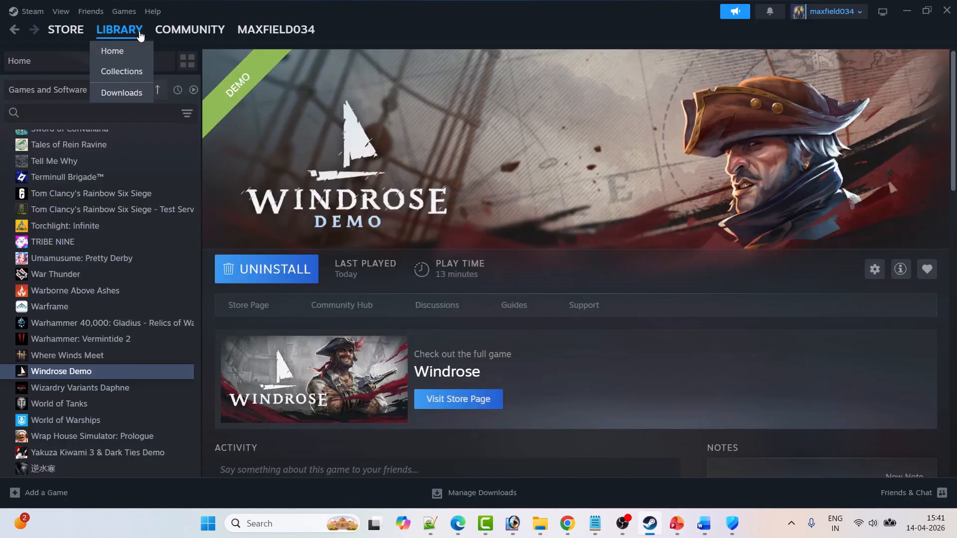
{"action": "right_click", "coordinate": [99, 371]}
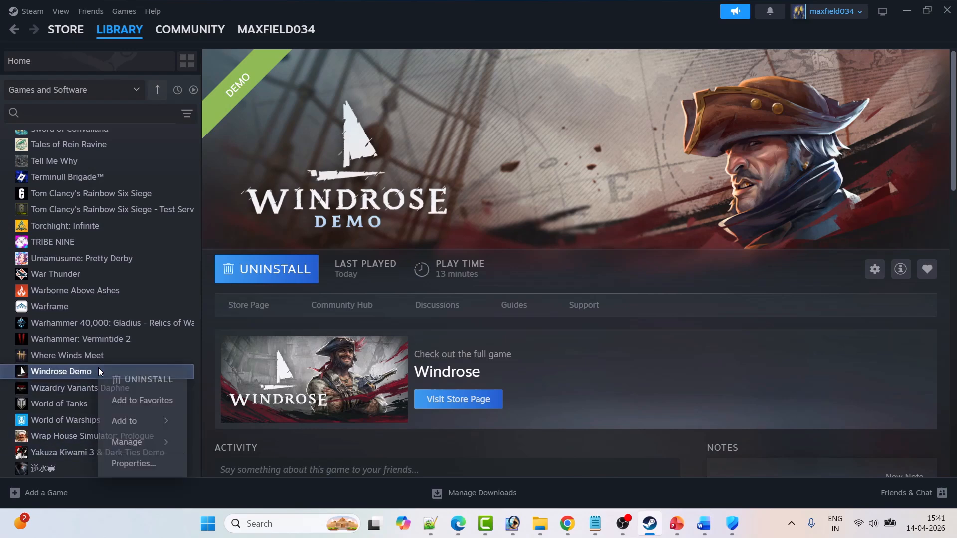
{"action": "mouse_move", "coordinate": [127, 442]}
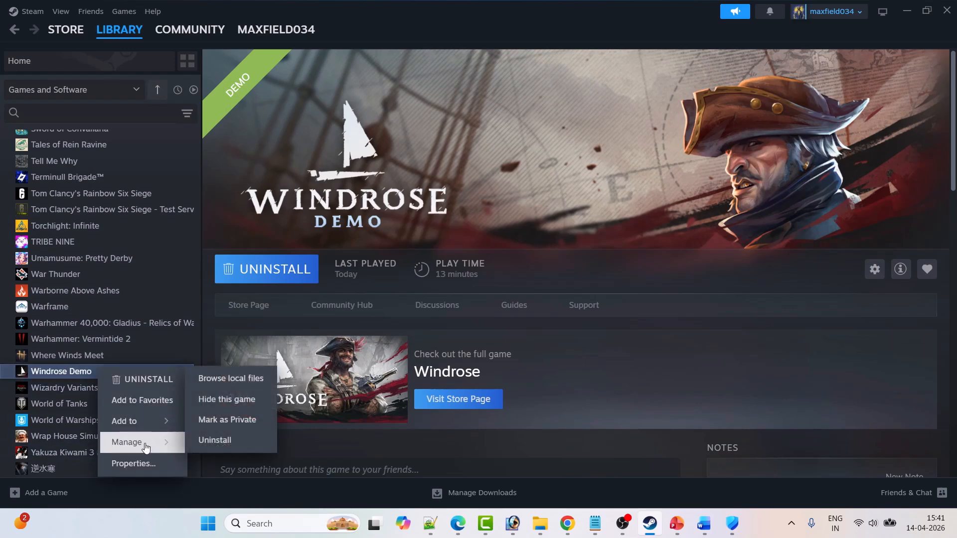
{"action": "left_click", "coordinate": [237, 381]}
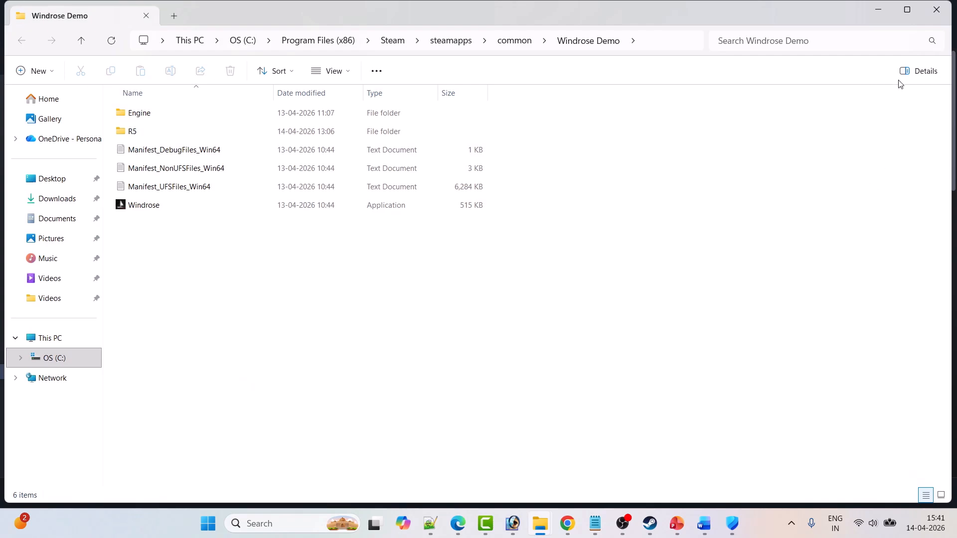
{"action": "left_click", "coordinate": [919, 7]}
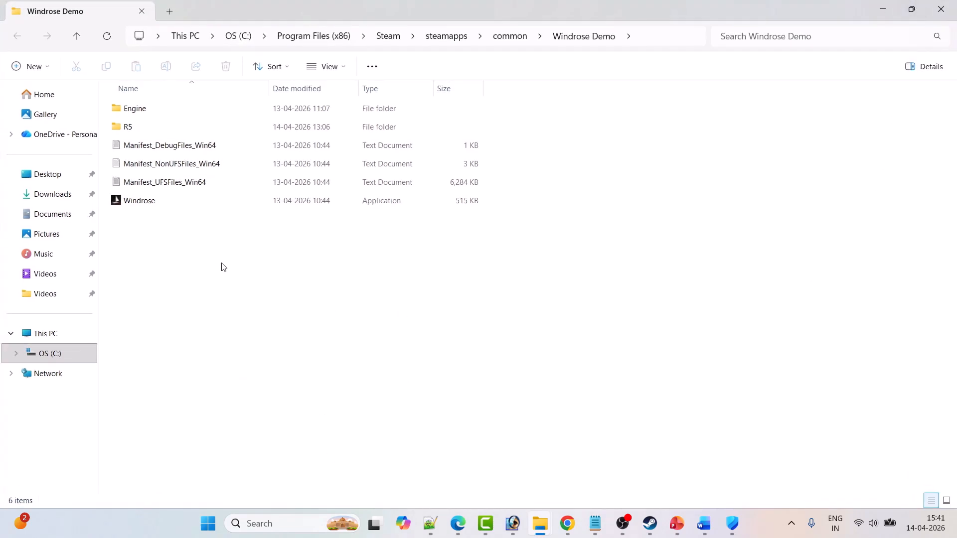
Go to the R5\Binaries\Win64 subfolder and select the Windrose-Win64-Shipping application.
{"action": "left_click", "coordinate": [147, 204]}
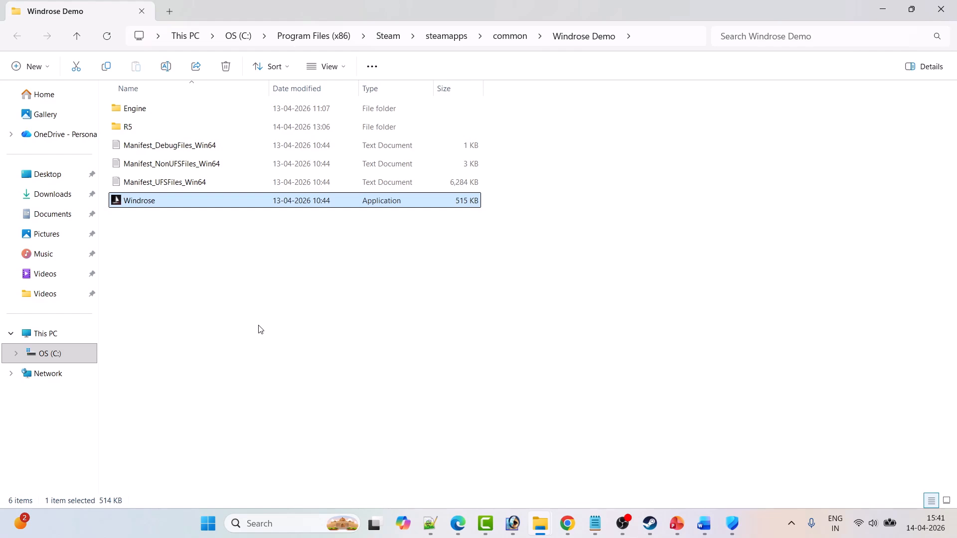
{"action": "double_click", "coordinate": [139, 128]}
{"action": "double_click", "coordinate": [161, 117]}
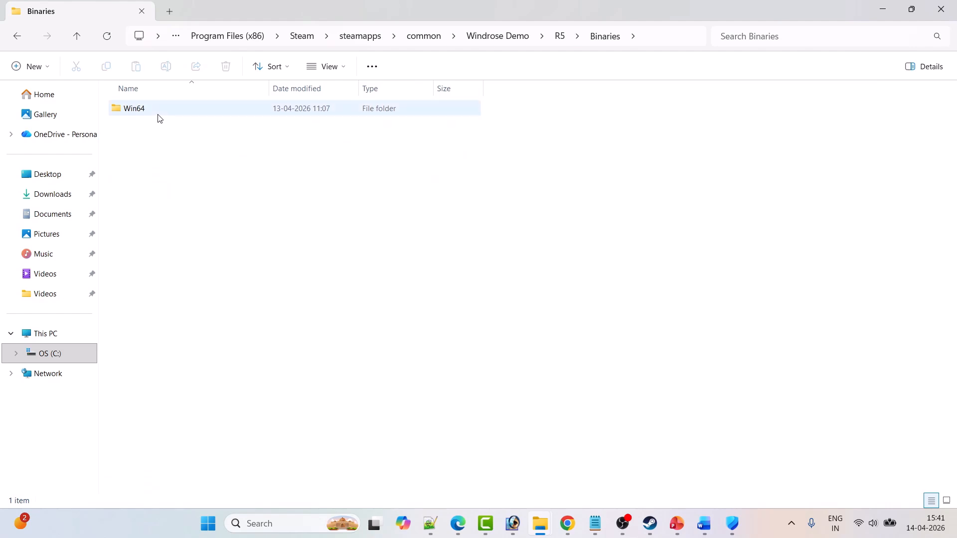
{"action": "double_click", "coordinate": [156, 116]}
{"action": "left_click", "coordinate": [160, 368]}
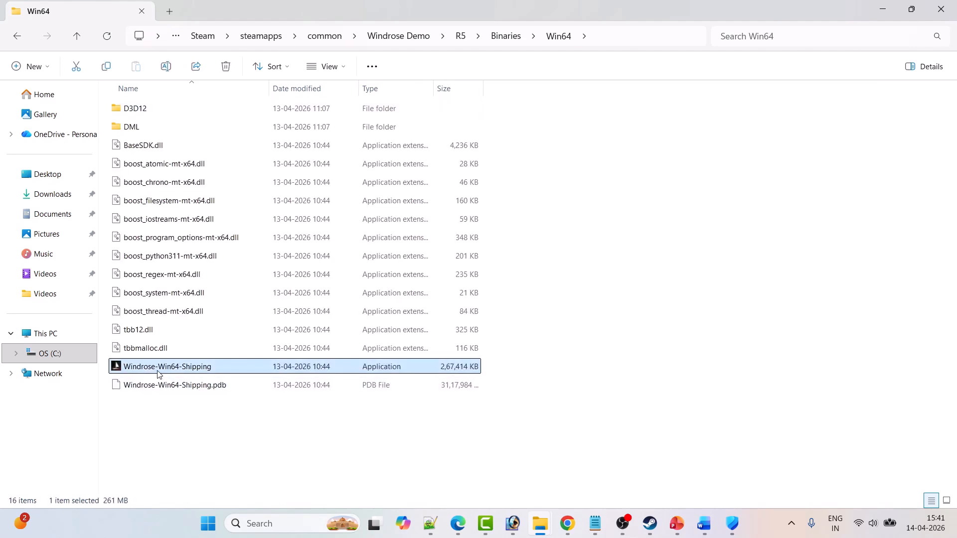
Set Windrose-Win64-Shipping to run as an administrator in its compatibility properties and apply the change.
{"action": "right_click", "coordinate": [218, 368]}
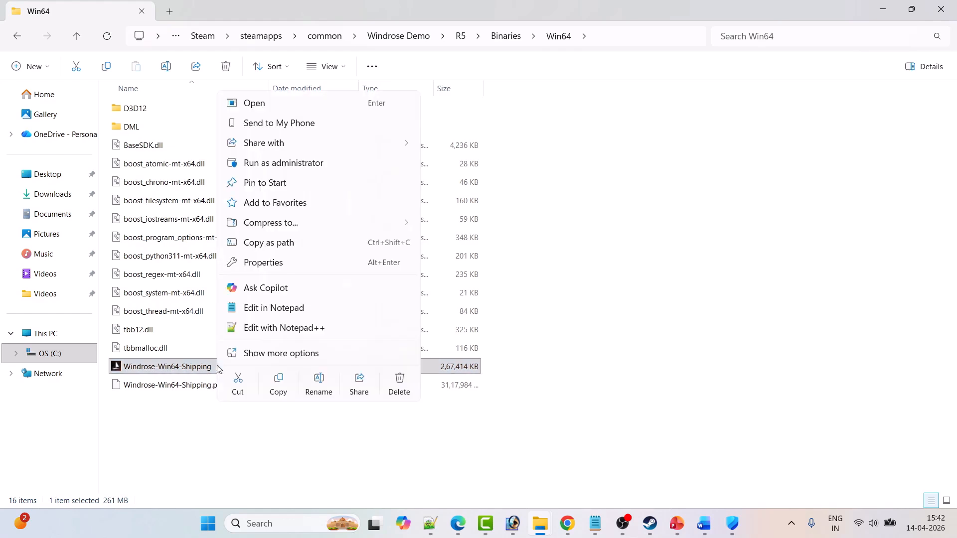
{"action": "left_click", "coordinate": [279, 262]}
{"action": "left_click", "coordinate": [341, 196]}
{"action": "left_click_drag", "start_coordinate": [369, 164], "coordinate": [411, 81]}
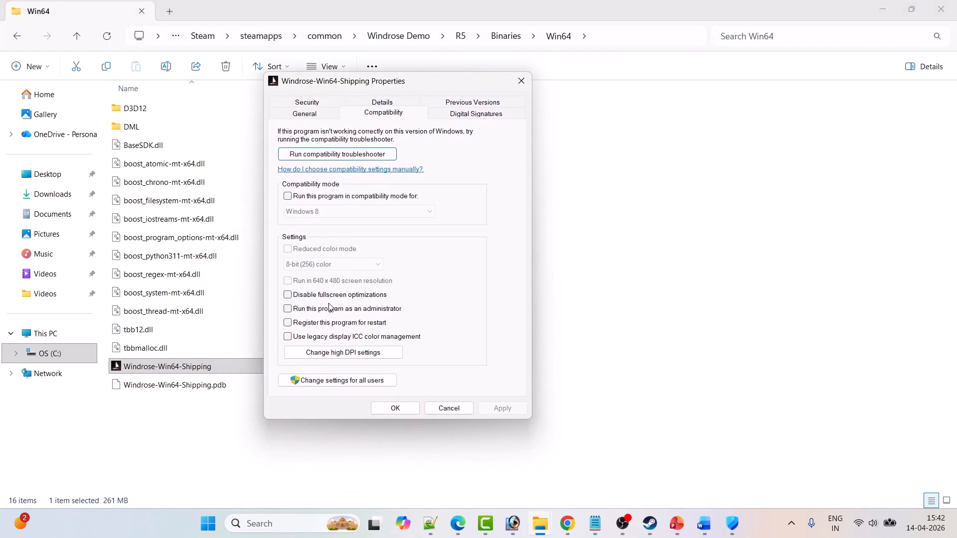
{"action": "left_click", "coordinate": [288, 309]}
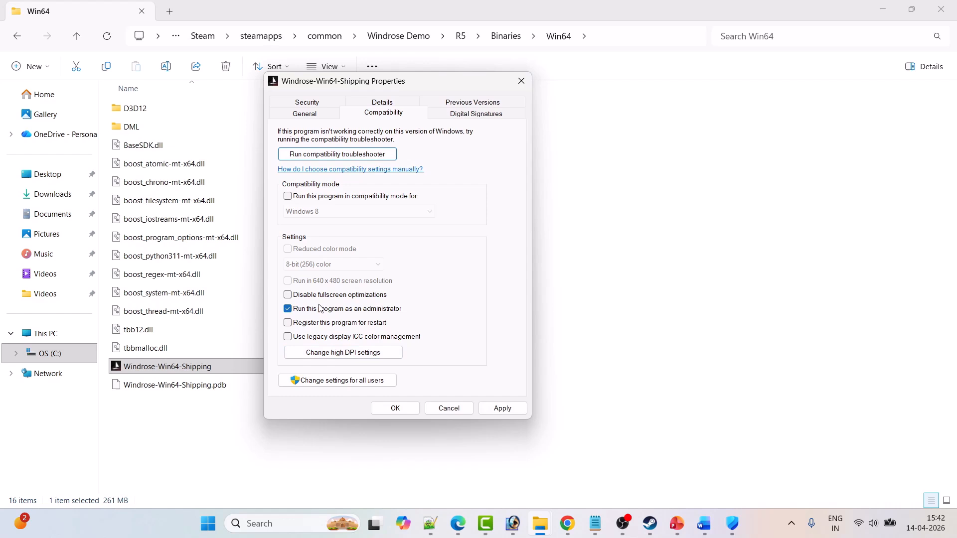
{"action": "left_click", "coordinate": [500, 408]}
Set Windrose-Win64-Shipping to run in compatibility mode for Windows 8 and apply the change.
{"action": "left_click", "coordinate": [288, 196]}
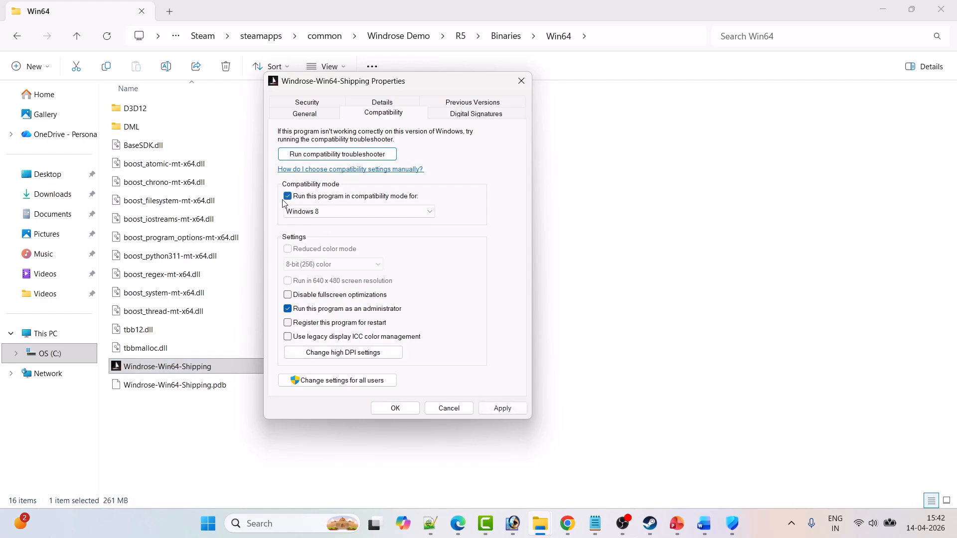
{"action": "left_click", "coordinate": [399, 208]}
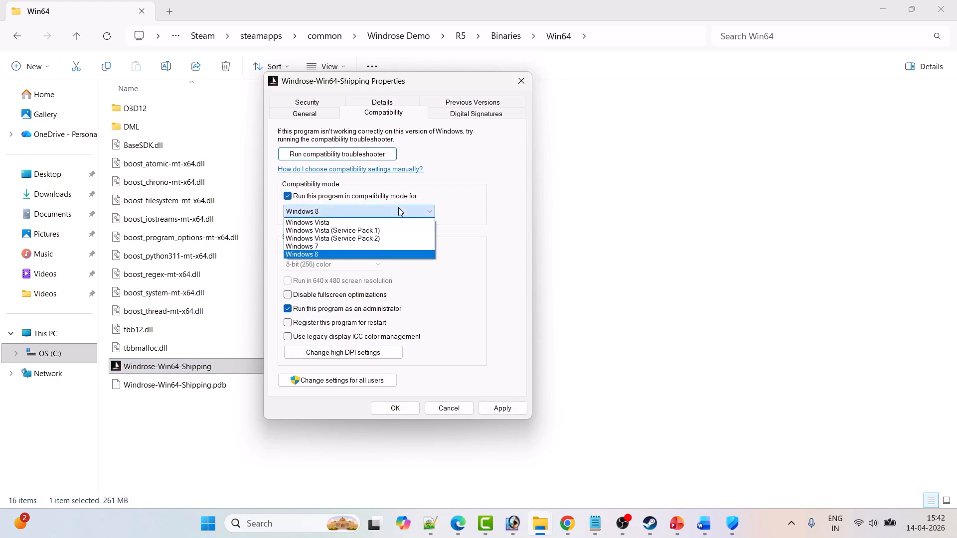
{"action": "left_click", "coordinate": [335, 252]}
{"action": "left_click", "coordinate": [505, 409]}
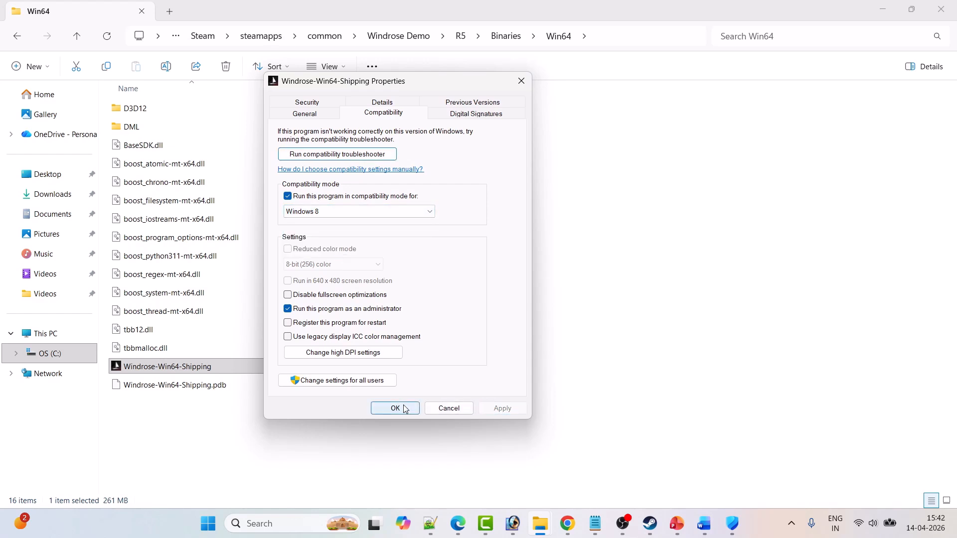
{"action": "left_click", "coordinate": [166, 372]}
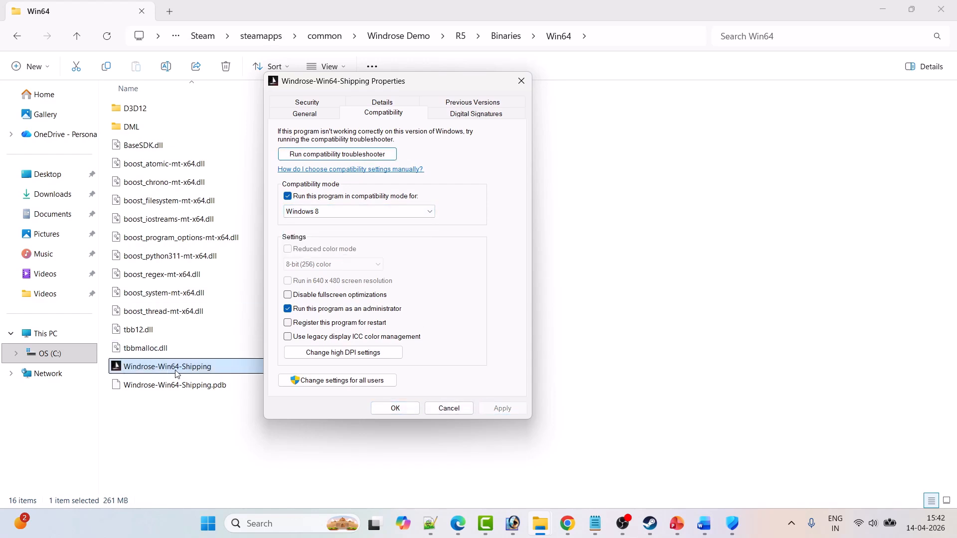
Change the game executable's compatibility mode to Windows 7 and apply it.
{"action": "left_click", "coordinate": [374, 212]}
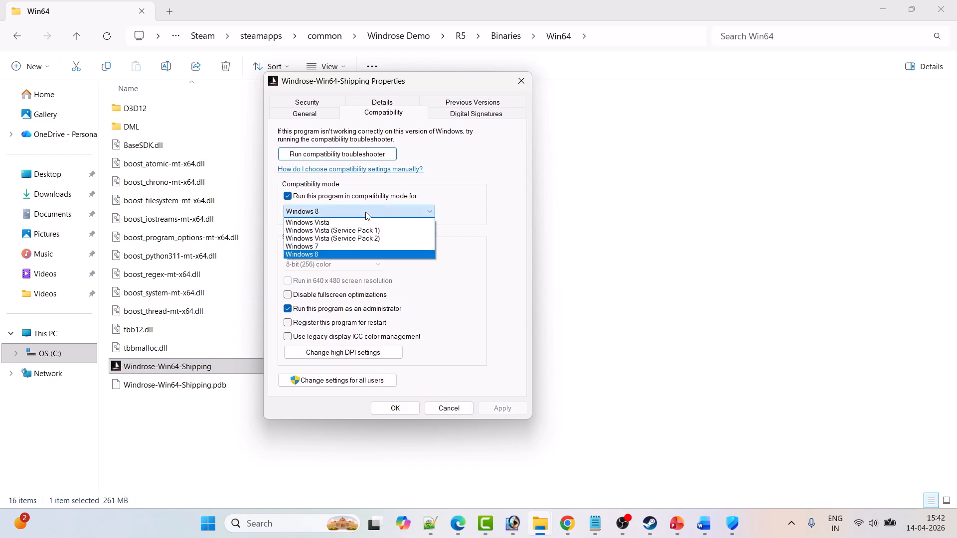
{"action": "left_click", "coordinate": [349, 244]}
{"action": "left_click", "coordinate": [498, 409]}
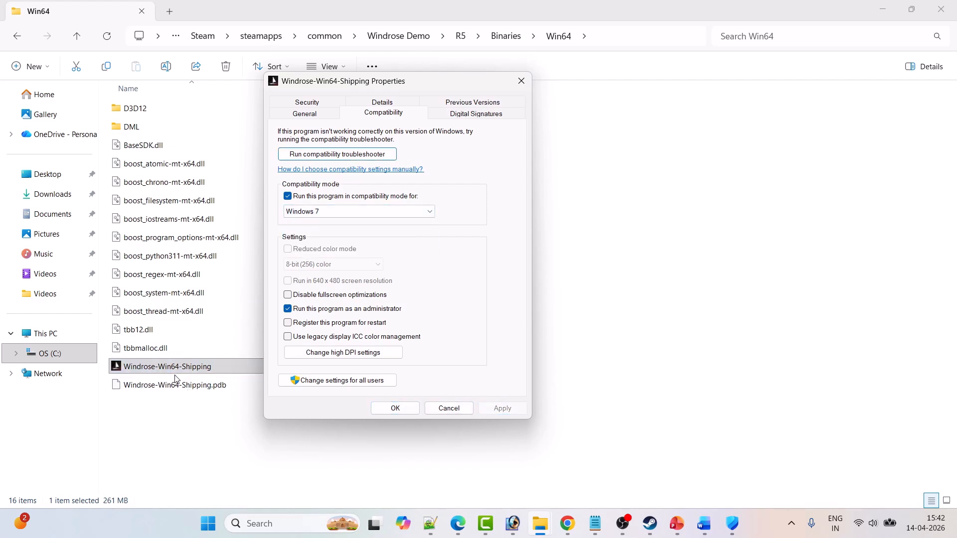
Disable fullscreen optimizations for the executable, set its compatibility mode back to Windows 8 and apply.
{"action": "left_click", "coordinate": [288, 298]}
{"action": "left_click", "coordinate": [391, 212]}
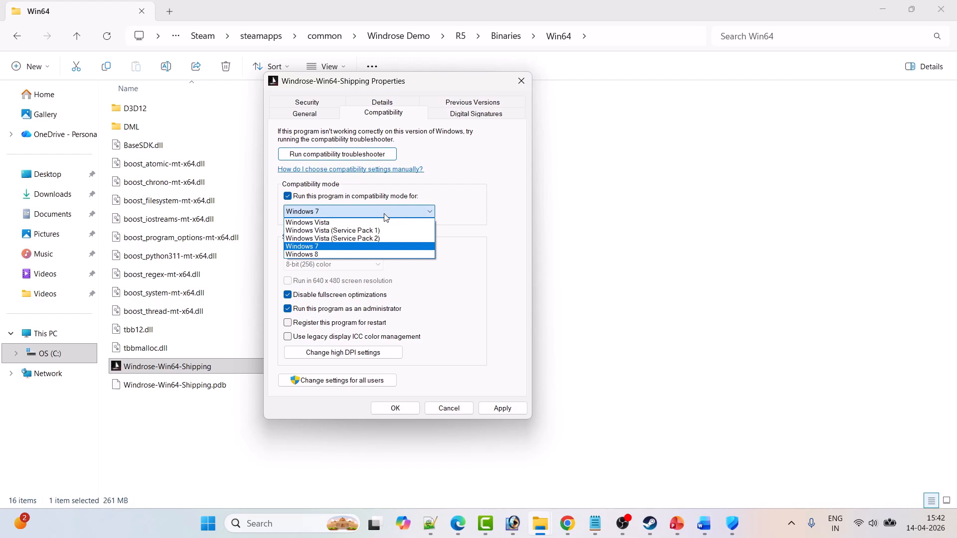
{"action": "left_click", "coordinate": [321, 255]}
{"action": "left_click", "coordinate": [354, 212]}
{"action": "left_click", "coordinate": [331, 247]}
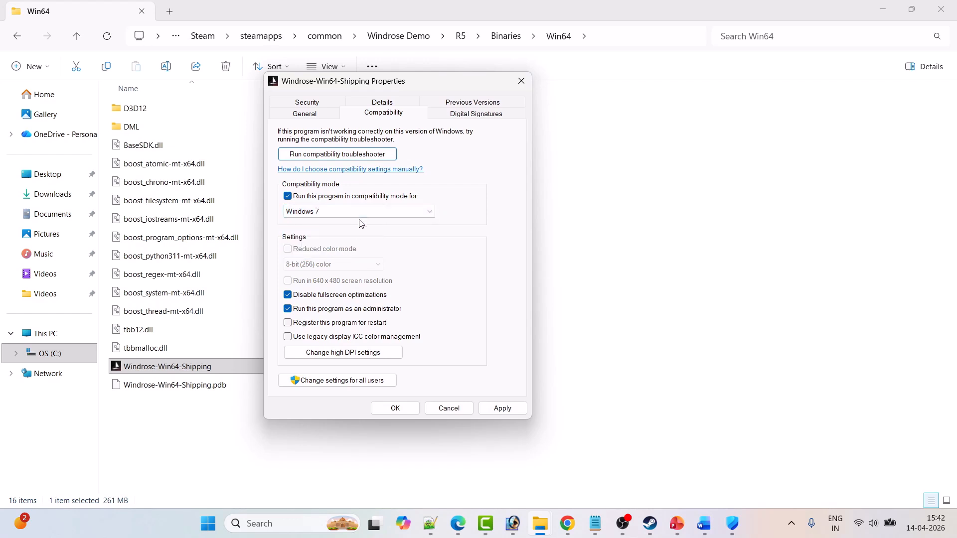
{"action": "left_click", "coordinate": [344, 212]}
{"action": "left_click", "coordinate": [344, 255]}
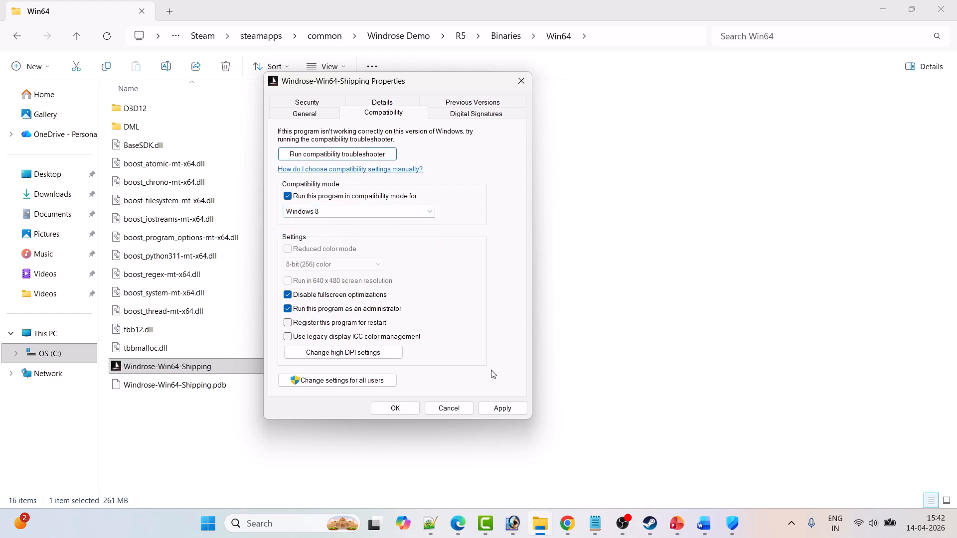
{"action": "left_click", "coordinate": [497, 406]}
Turn off compatibility mode, Disable fullscreen optimizations and Run this program as an administrator, then apply and close the properties.
{"action": "left_click", "coordinate": [287, 196]}
{"action": "left_click", "coordinate": [287, 295]}
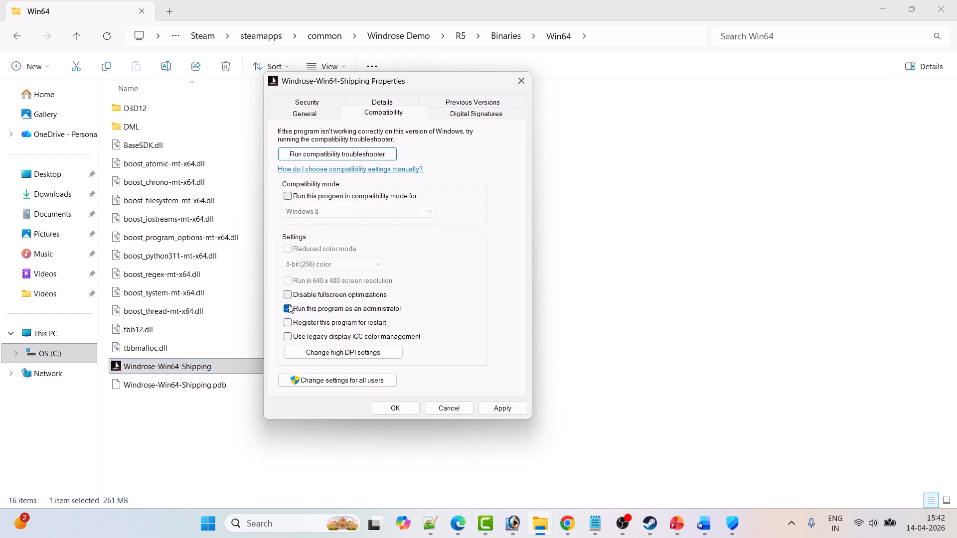
{"action": "left_click", "coordinate": [287, 309]}
{"action": "left_click", "coordinate": [507, 411]}
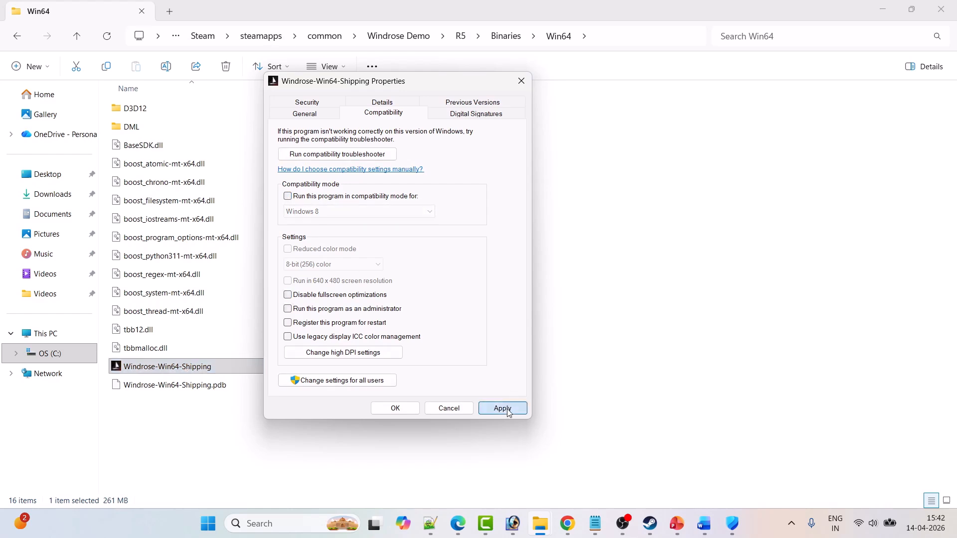
{"action": "left_click", "coordinate": [407, 413]}
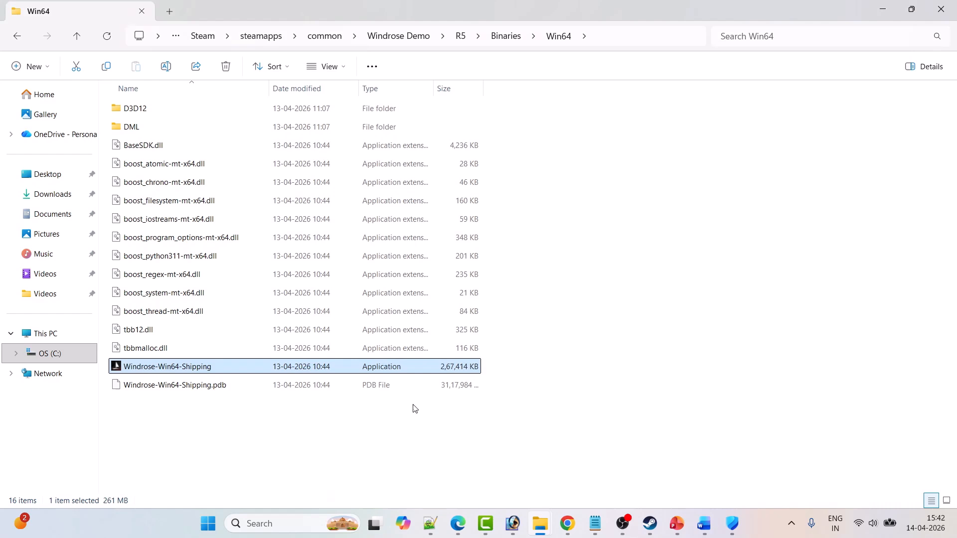
Switch to the Word notes and read the Fix 5 instructions on updating the graphics card driver.
{"action": "left_click", "coordinate": [703, 523]}
{"action": "scroll", "coordinate": [428, 302], "scroll_direction": "down", "scroll_amount": 5}
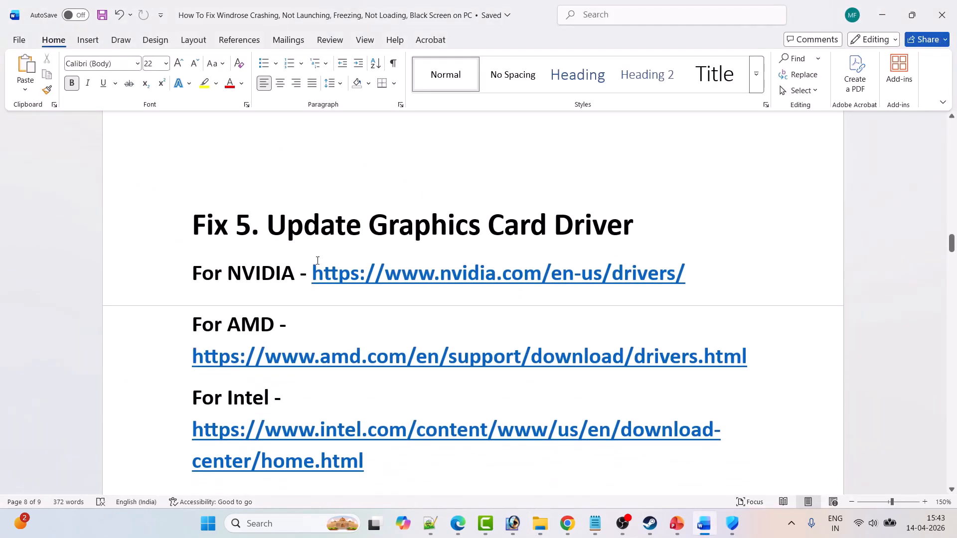
{"action": "scroll", "coordinate": [622, 236], "scroll_direction": "down", "scroll_amount": 1}
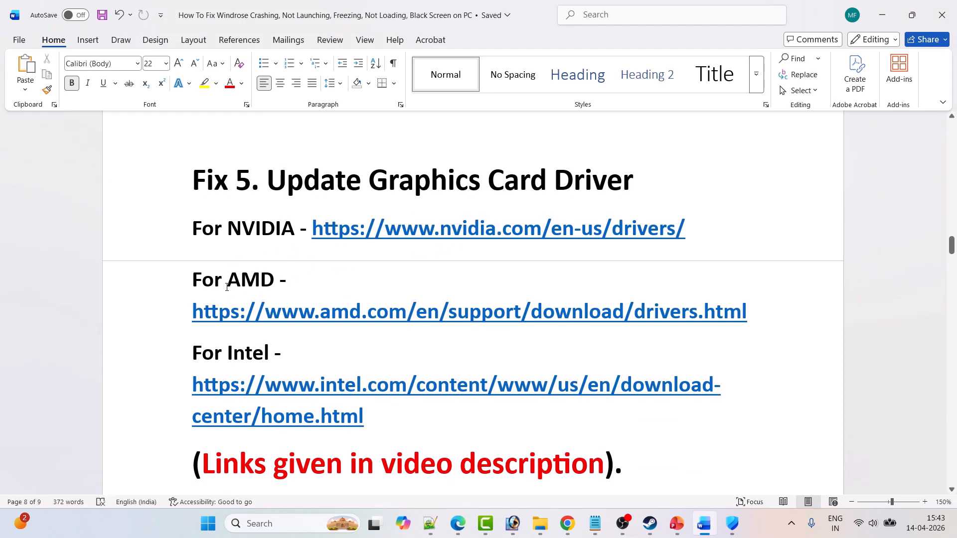
{"action": "scroll", "coordinate": [223, 277], "scroll_direction": "down", "scroll_amount": 2}
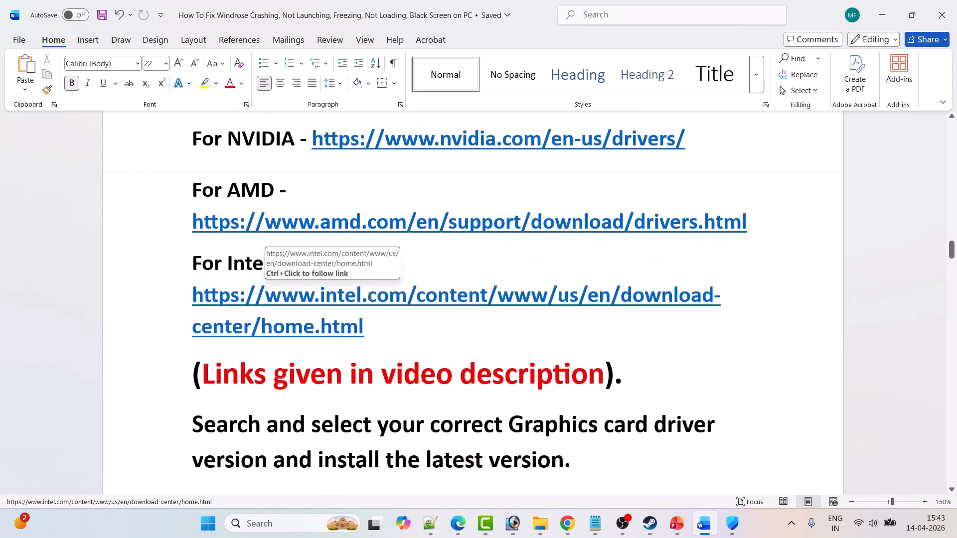
{"action": "scroll", "coordinate": [369, 296], "scroll_direction": "down", "scroll_amount": 1}
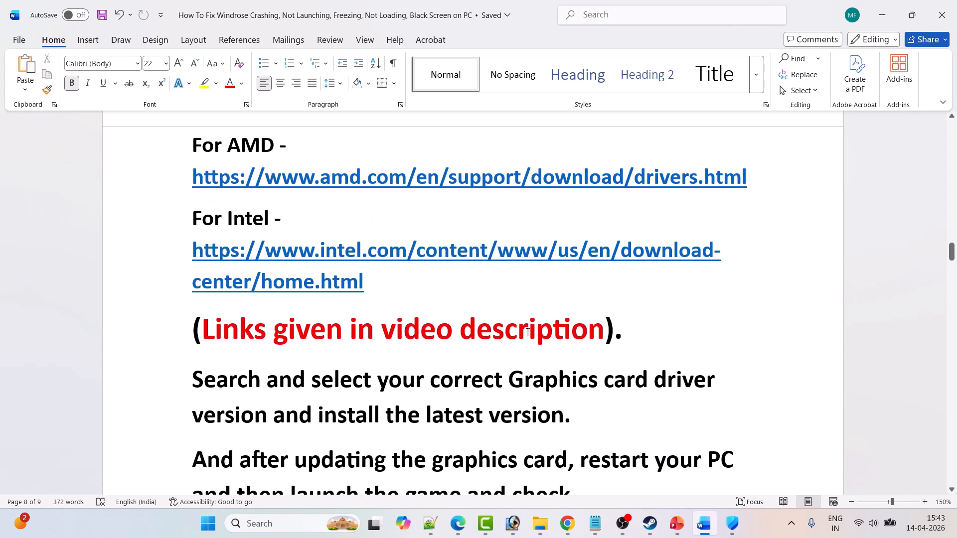
{"action": "scroll", "coordinate": [574, 344], "scroll_direction": "down", "scroll_amount": 3}
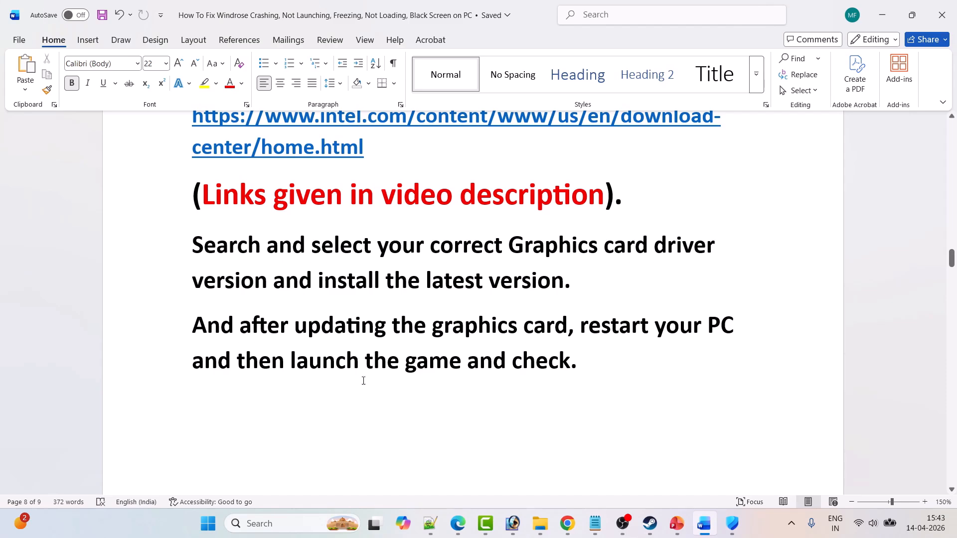
{"action": "scroll", "coordinate": [658, 374], "scroll_direction": "up", "scroll_amount": 5}
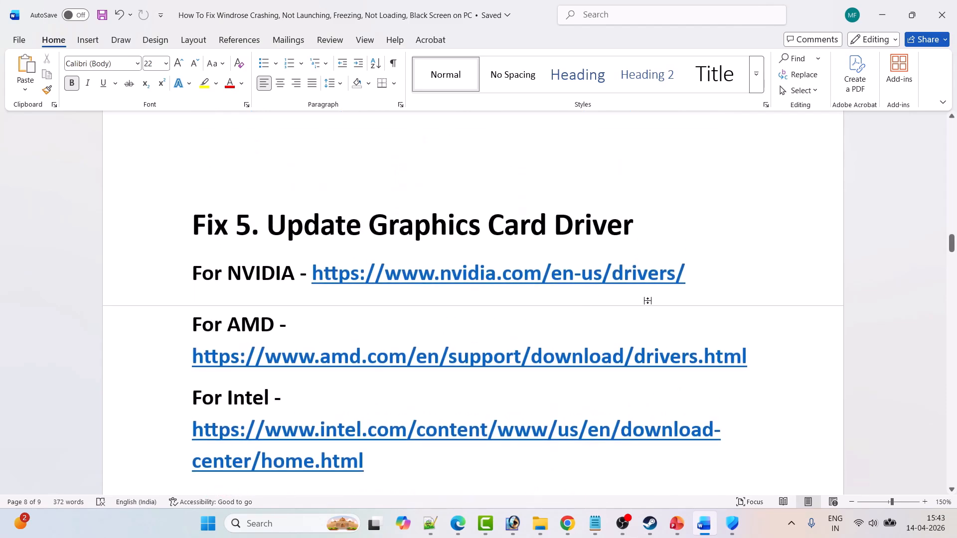
Open the NVIDIA drivers page from the notes in Chrome and search for GeForce RTX 3050 drivers for Windows 11, English (US).
{"action": "left_click_drag", "start_coordinate": [697, 276], "coordinate": [311, 273]}
{"action": "left_click", "coordinate": [574, 273], "text": "ctrl"}
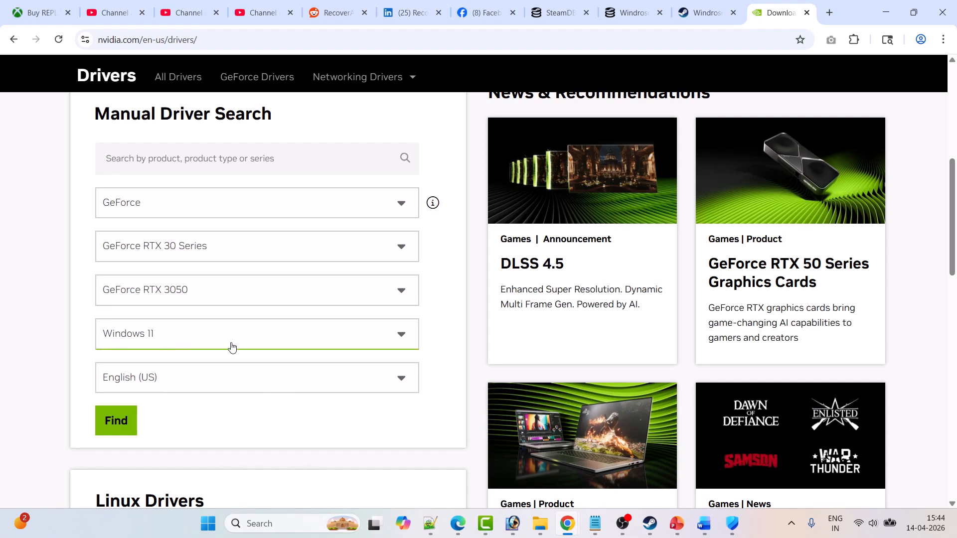
{"action": "left_click", "coordinate": [136, 431]}
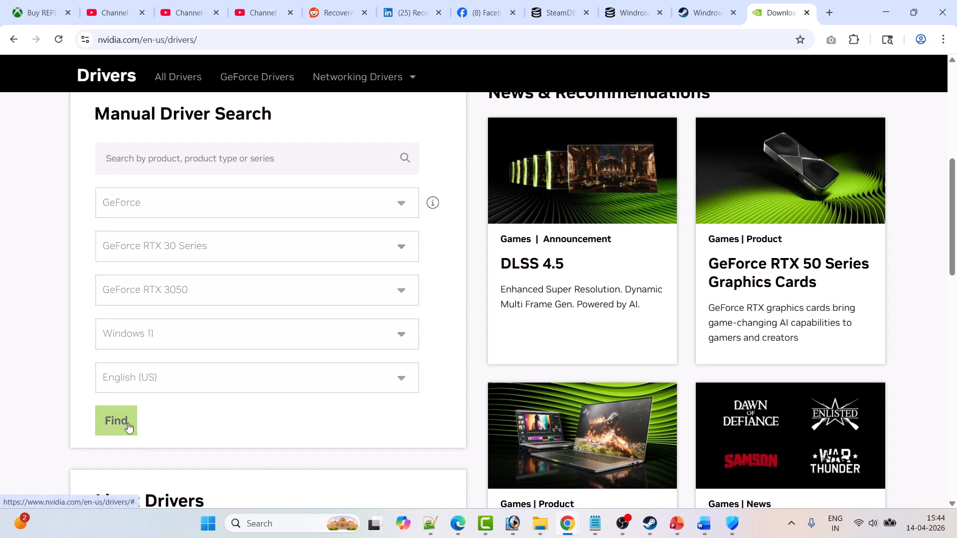
Open the GeForce Game Ready Driver 595.97 from the search results and download it.
{"action": "scroll", "coordinate": [125, 268], "scroll_direction": "down", "scroll_amount": 2}
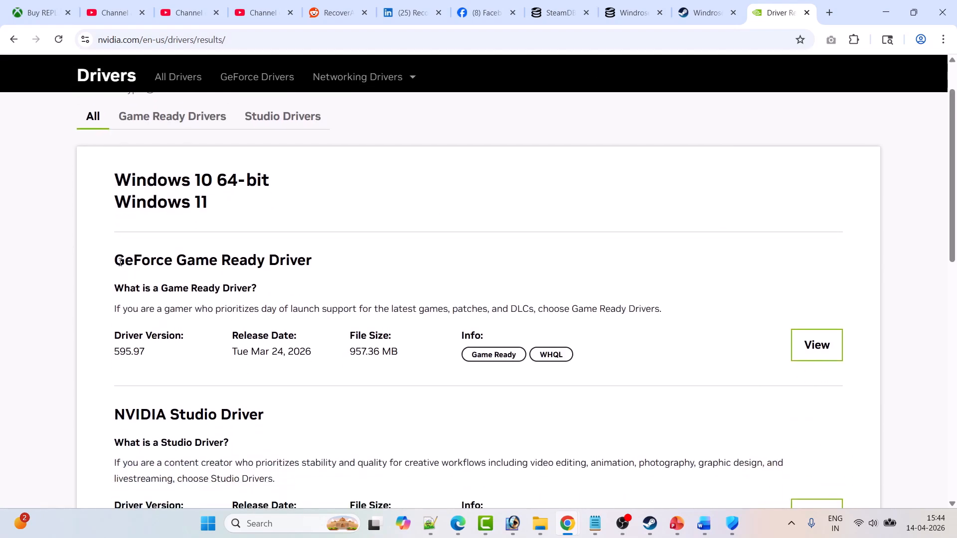
{"action": "left_click_drag", "start_coordinate": [120, 263], "coordinate": [308, 258]}
{"action": "scroll", "coordinate": [308, 258], "scroll_direction": "down", "scroll_amount": 1}
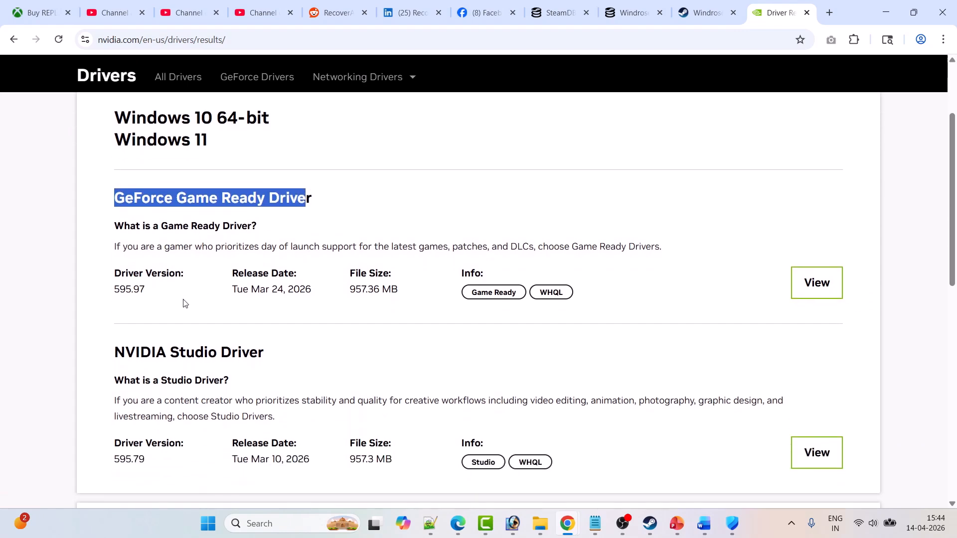
{"action": "left_click_drag", "start_coordinate": [150, 294], "coordinate": [116, 294]}
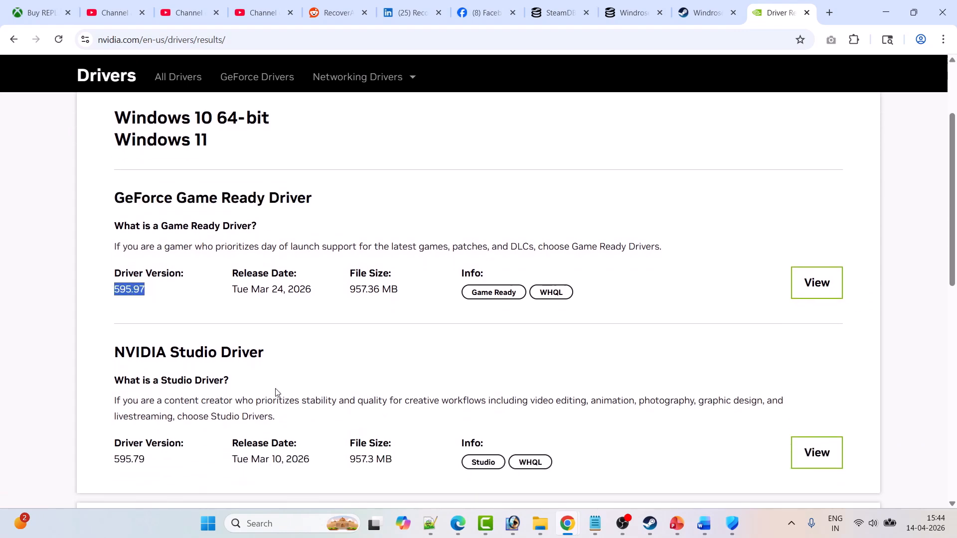
{"action": "left_click", "coordinate": [817, 283]}
{"action": "left_click", "coordinate": [197, 467]}
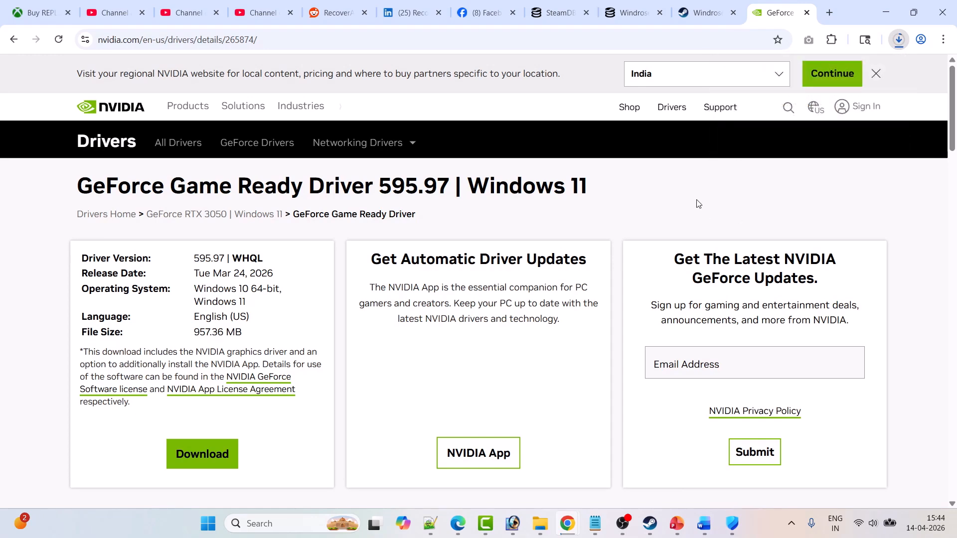
Bring up the PC's power options to locate Restart, dismiss them without restarting and switch to Steam.
{"action": "left_click", "coordinate": [207, 524]}
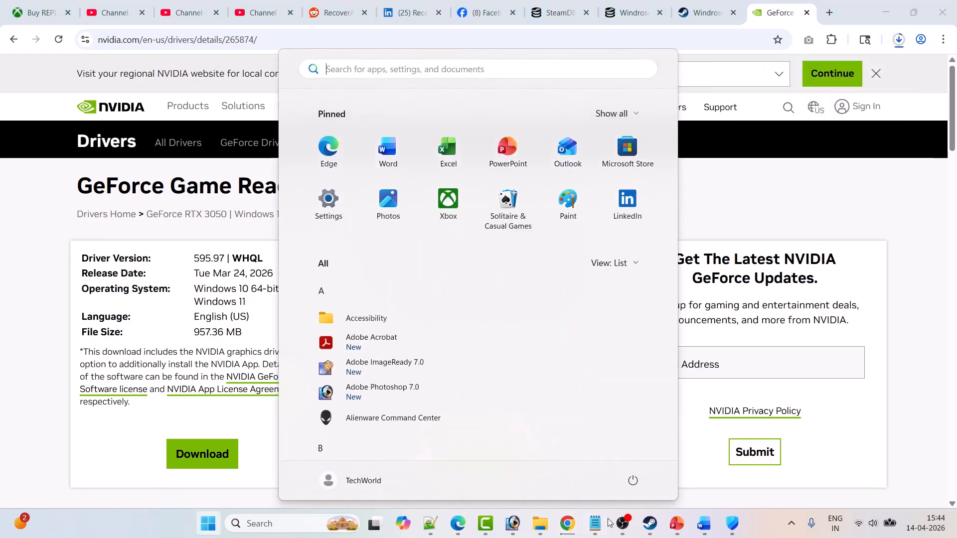
{"action": "left_click", "coordinate": [633, 480]}
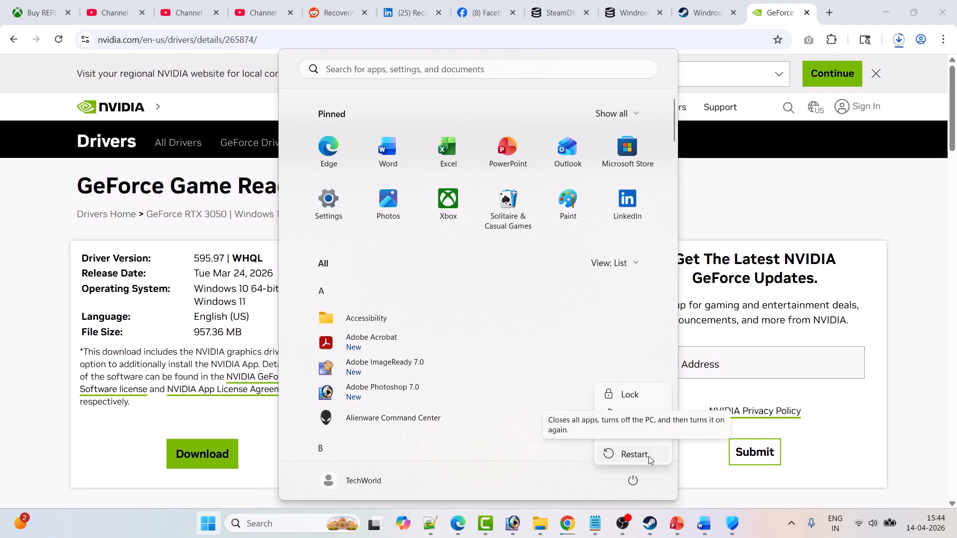
{"action": "left_click", "coordinate": [908, 455]}
{"action": "left_click", "coordinate": [651, 525]}
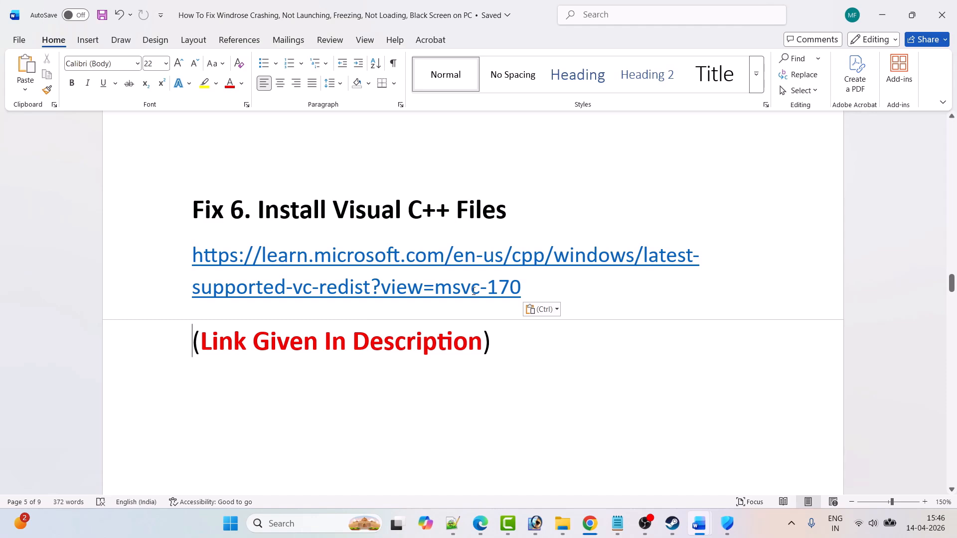
Copy the Fix 6 Visual C++ link from the Word notes and go to that page's latest supported redistributable downloads in Chrome.
{"action": "left_click_drag", "start_coordinate": [530, 292], "coordinate": [172, 259]}
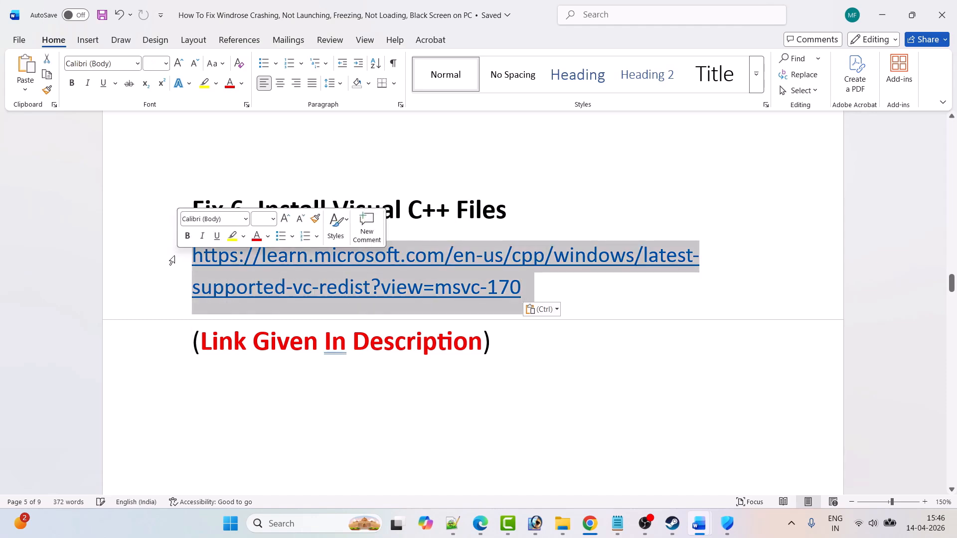
{"action": "key", "text": "ctrl+c"}
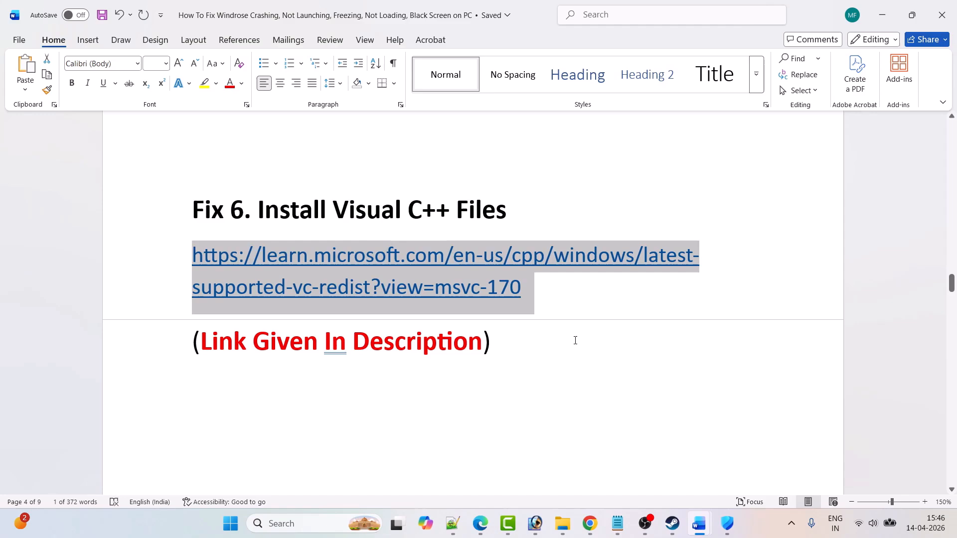
{"action": "left_click", "coordinate": [590, 524]}
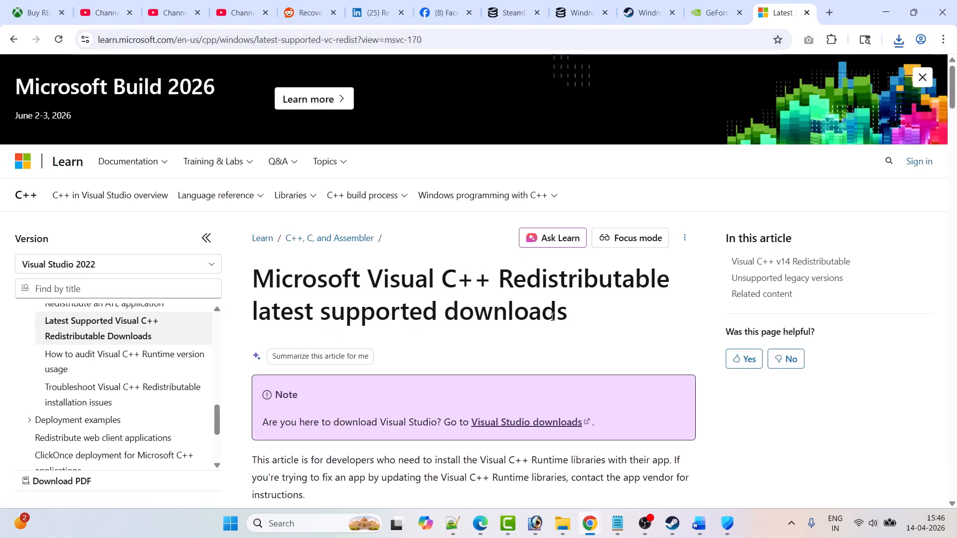
{"action": "scroll", "coordinate": [552, 317], "scroll_direction": "down", "scroll_amount": 20}
{"action": "scroll", "coordinate": [553, 321], "scroll_direction": "down", "scroll_amount": 2}
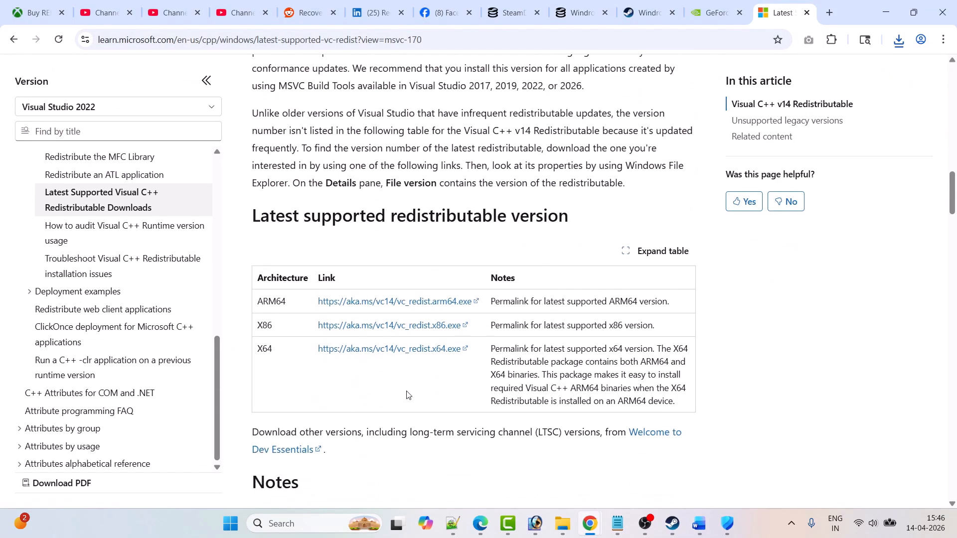
Download the x64 and x86 Visual C++ redistributables, launch each installer up to its repair option and close it.
{"action": "left_click", "coordinate": [374, 352]}
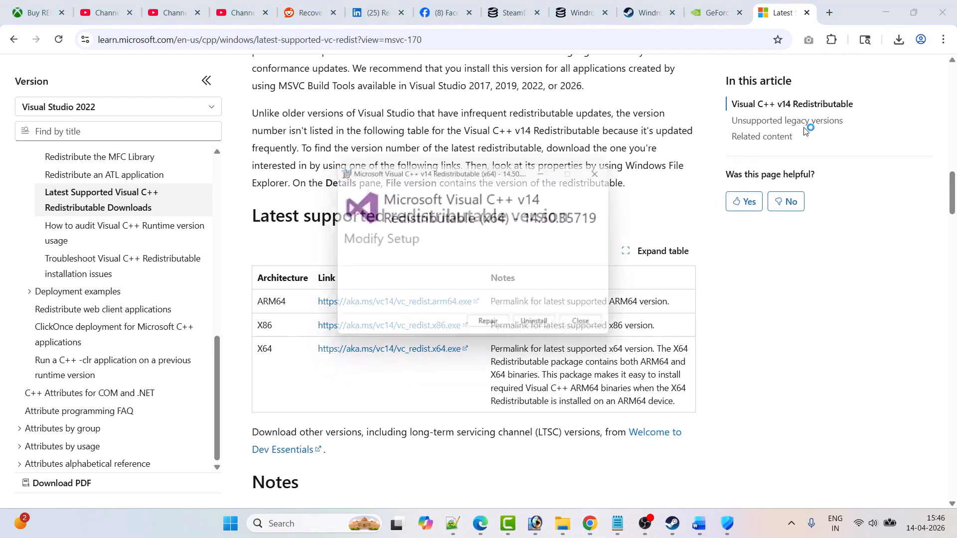
{"action": "left_click", "coordinate": [503, 331]}
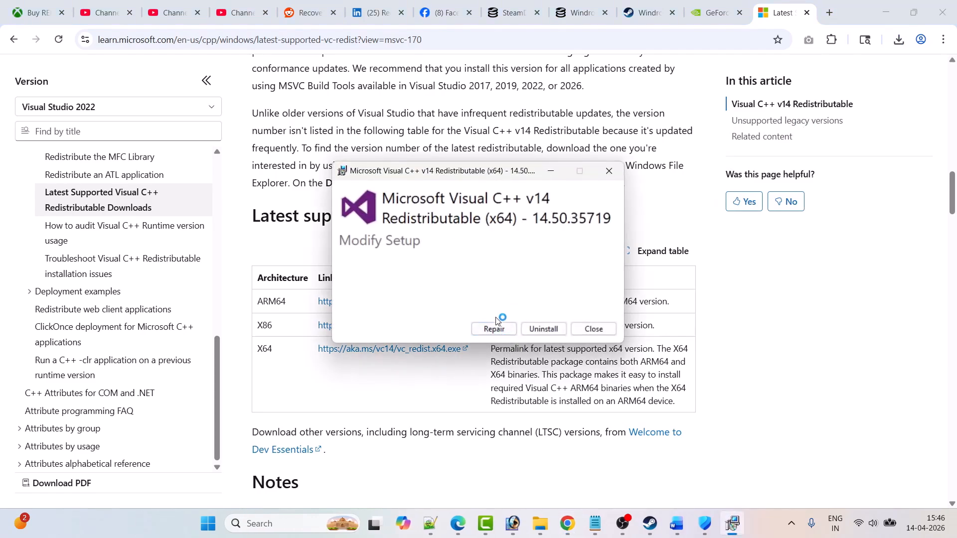
{"action": "left_click", "coordinate": [609, 171]}
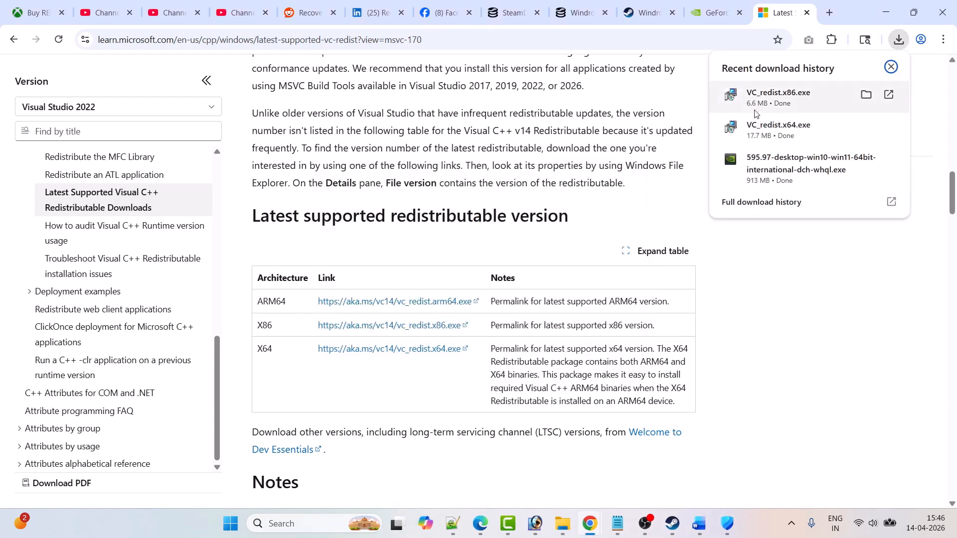
{"action": "left_click", "coordinate": [807, 99]}
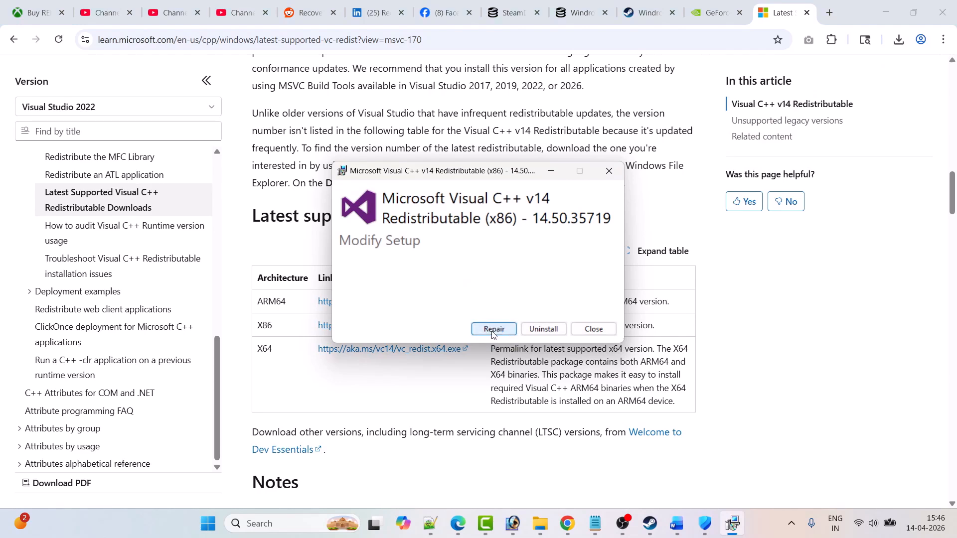
{"action": "left_click", "coordinate": [608, 171]}
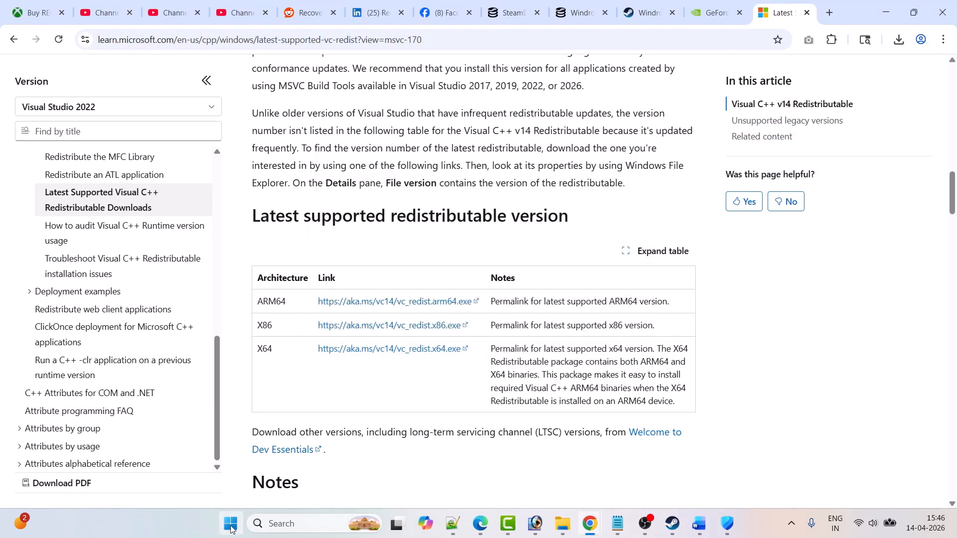
Show the PC's power options to find Restart again, leave them without restarting and switch back to Steam.
{"action": "left_click", "coordinate": [230, 524]}
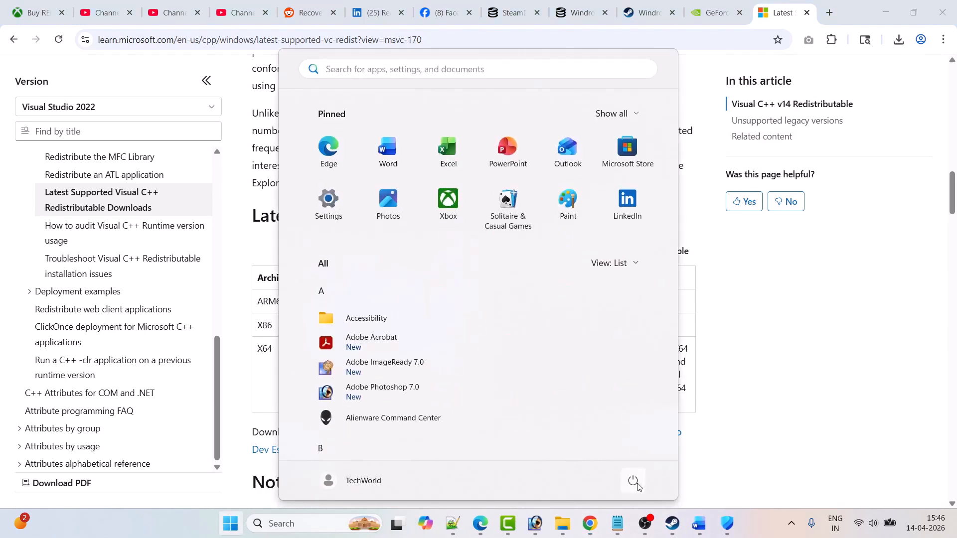
{"action": "left_click", "coordinate": [633, 480]}
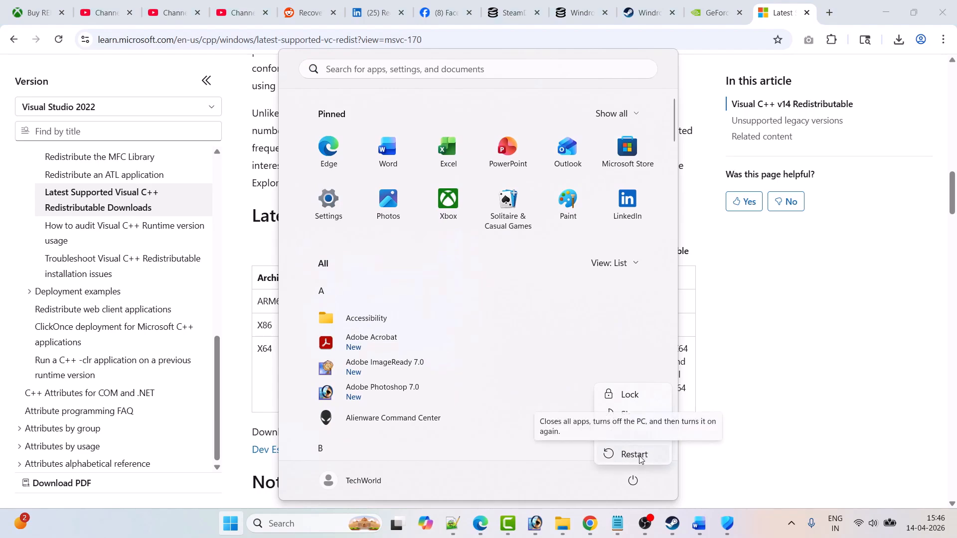
{"action": "left_click", "coordinate": [773, 463]}
{"action": "left_click", "coordinate": [673, 524]}
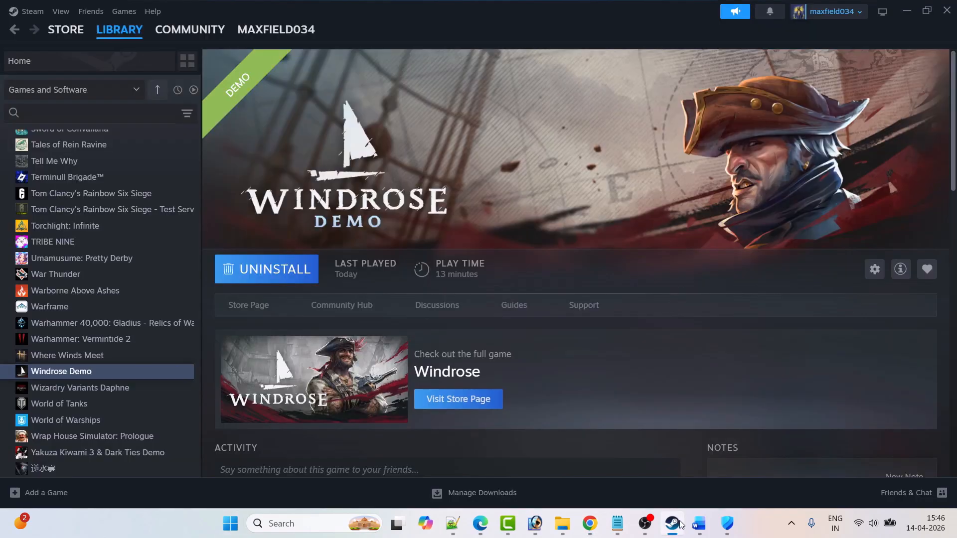
Copy the Fix 7 DirectX link from the Word notes, open it in Chrome, download dxwebsetup.exe and return to Steam.
{"action": "left_click", "coordinate": [699, 523]}
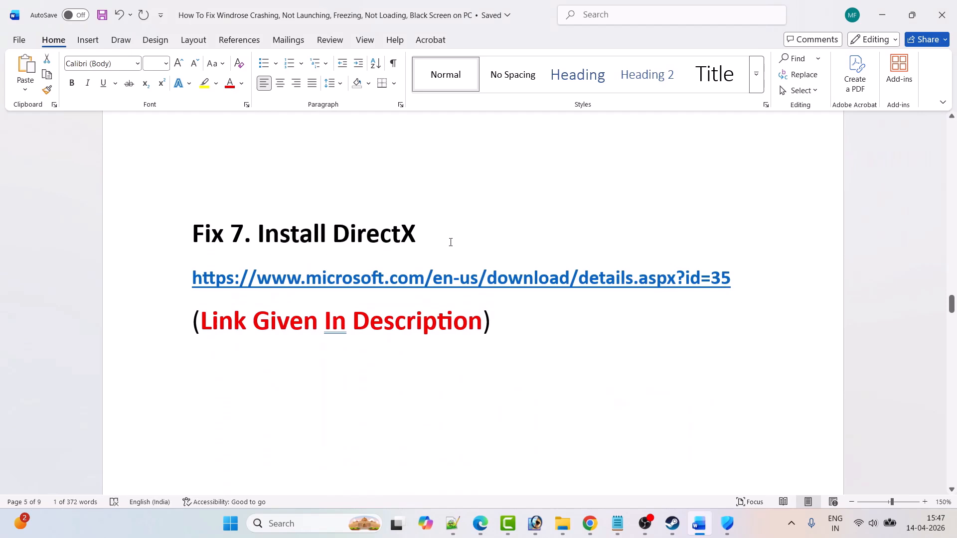
{"action": "left_click_drag", "start_coordinate": [729, 278], "coordinate": [190, 279]}
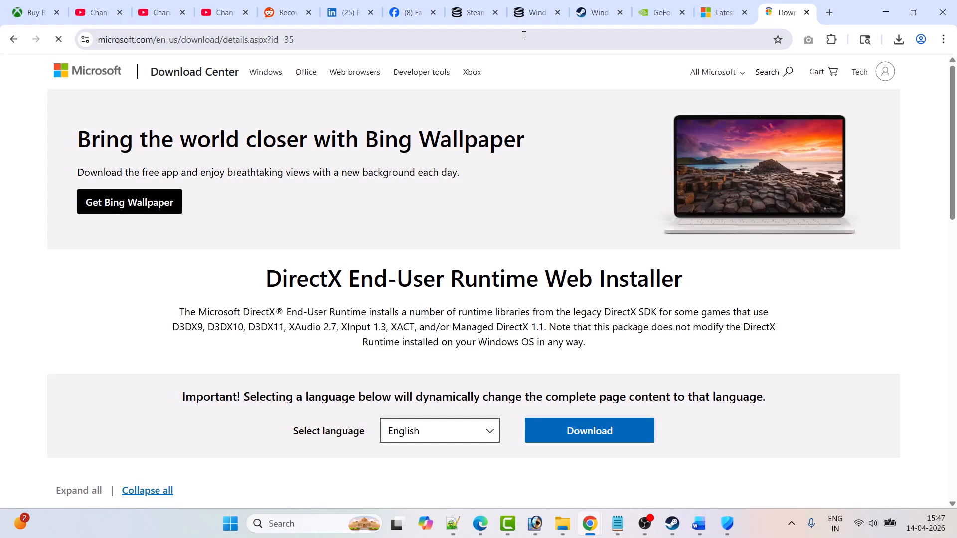
{"action": "left_click", "coordinate": [603, 441]}
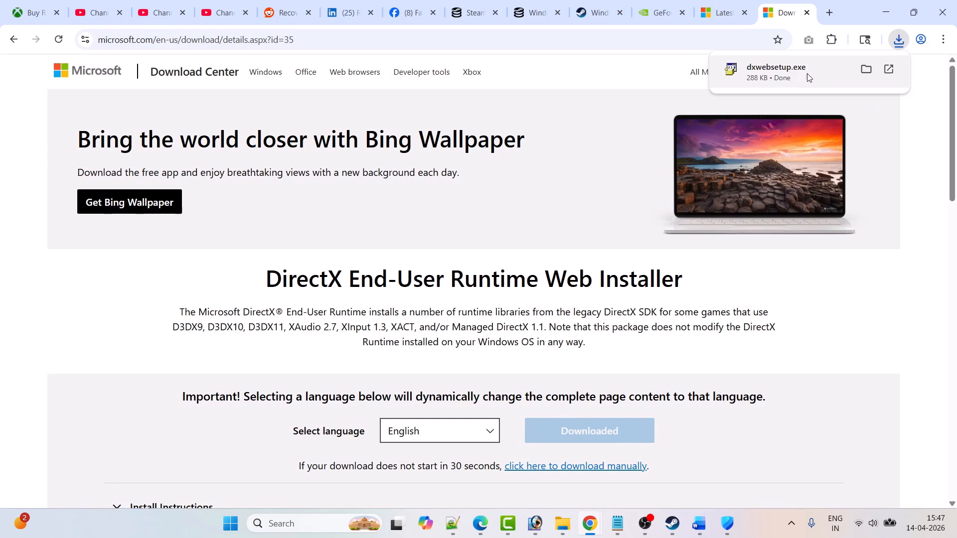
{"action": "left_click", "coordinate": [673, 524]}
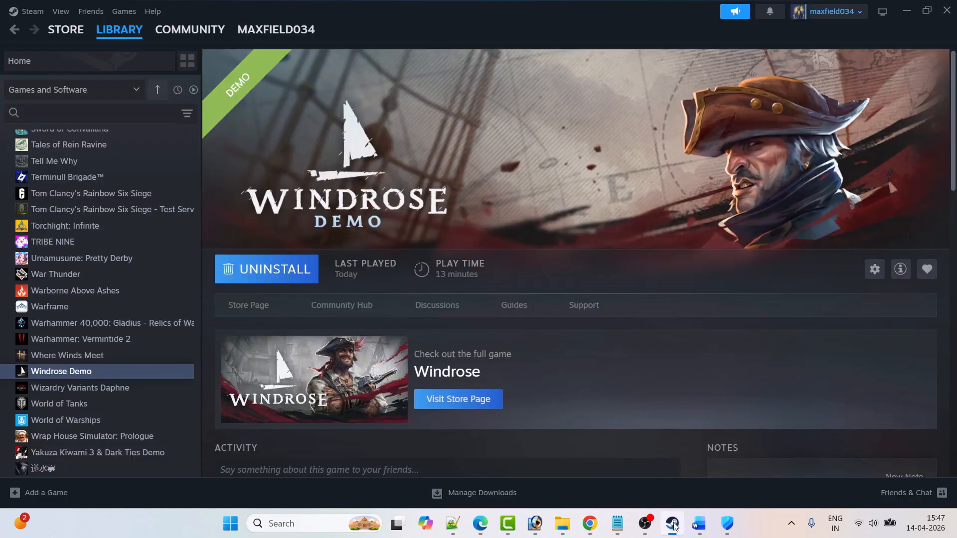
Check Fix 8 in the Word notes, locate the file integrity verification in Windrose Demo's Steam properties and close them.
{"action": "left_click", "coordinate": [698, 523]}
{"action": "scroll", "coordinate": [341, 239], "scroll_direction": "down", "scroll_amount": 5}
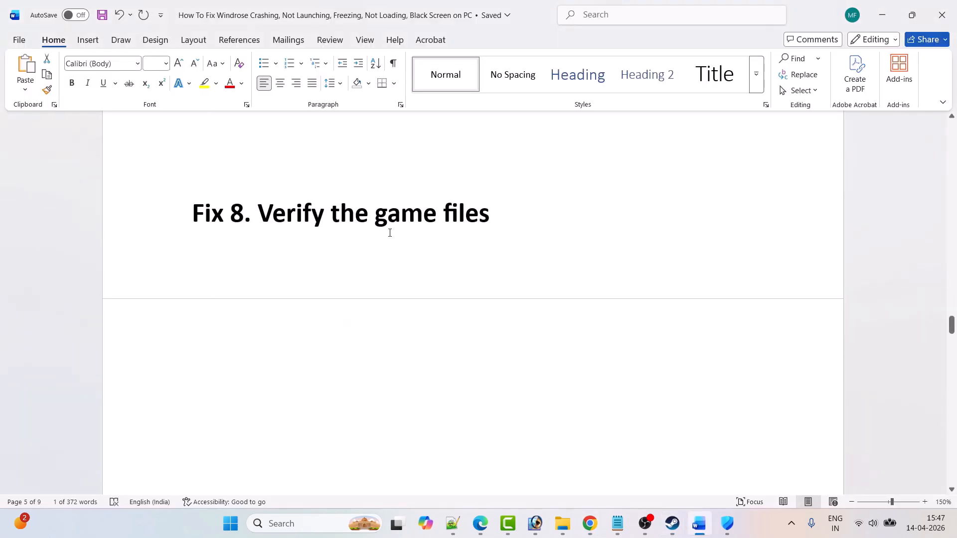
{"action": "left_click", "coordinate": [673, 524]}
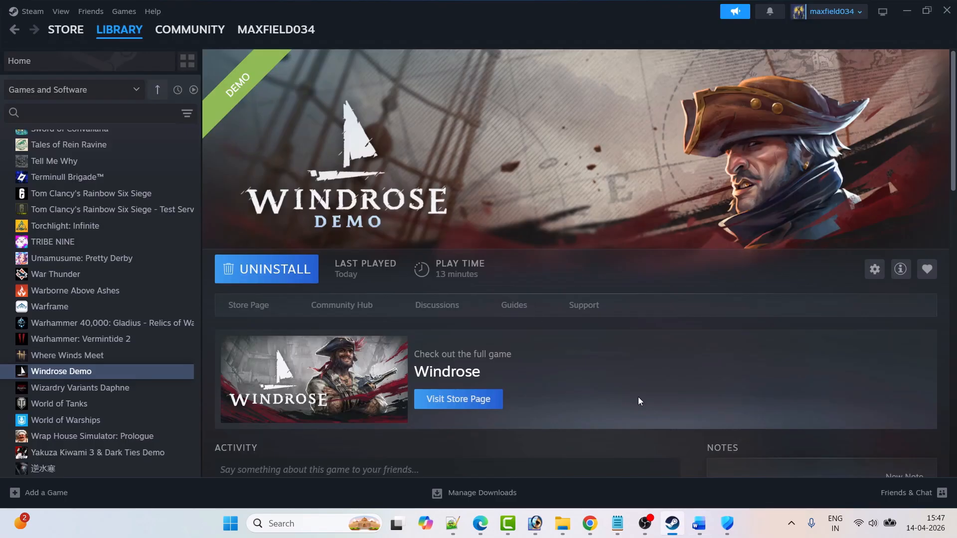
{"action": "right_click", "coordinate": [95, 371]}
{"action": "left_click", "coordinate": [129, 467]}
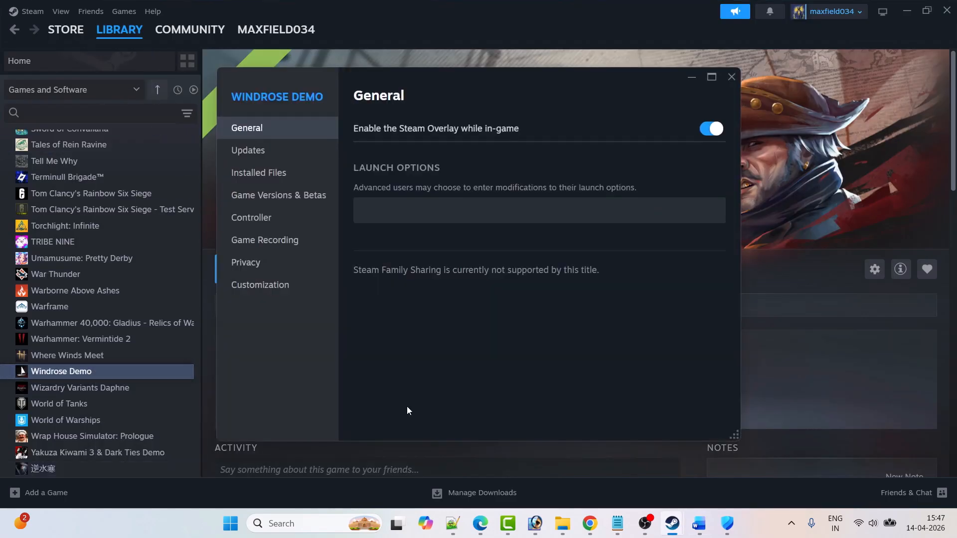
{"action": "left_click", "coordinate": [268, 176]}
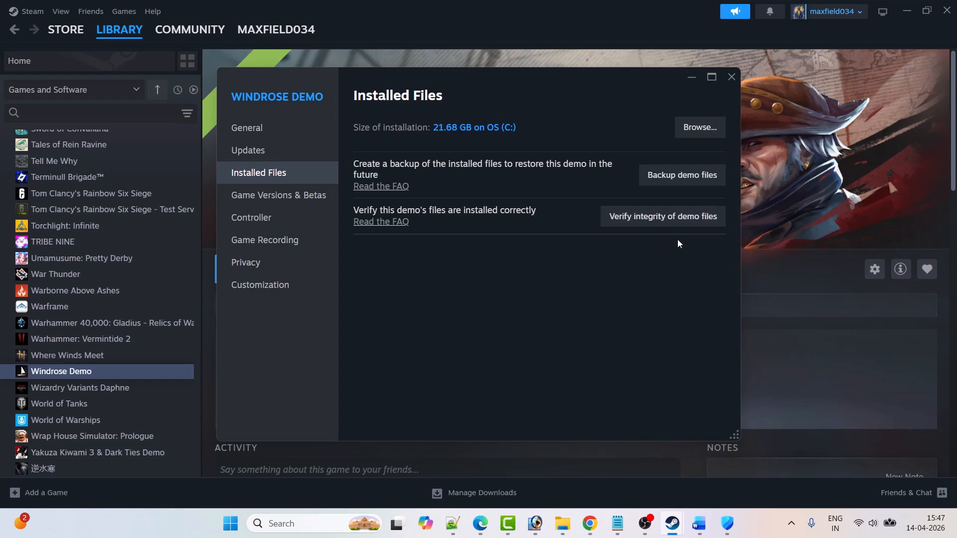
{"action": "left_click", "coordinate": [732, 78]}
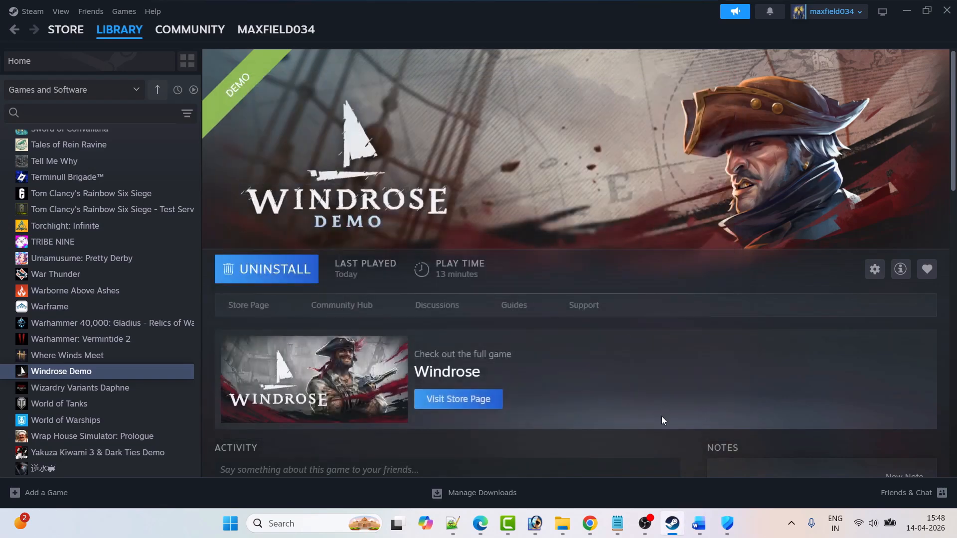
Following Fix 9 in the Word notes, toggle the Steam Overlay off and on again in Windrose Demo's properties and close them.
{"action": "left_click", "coordinate": [699, 524]}
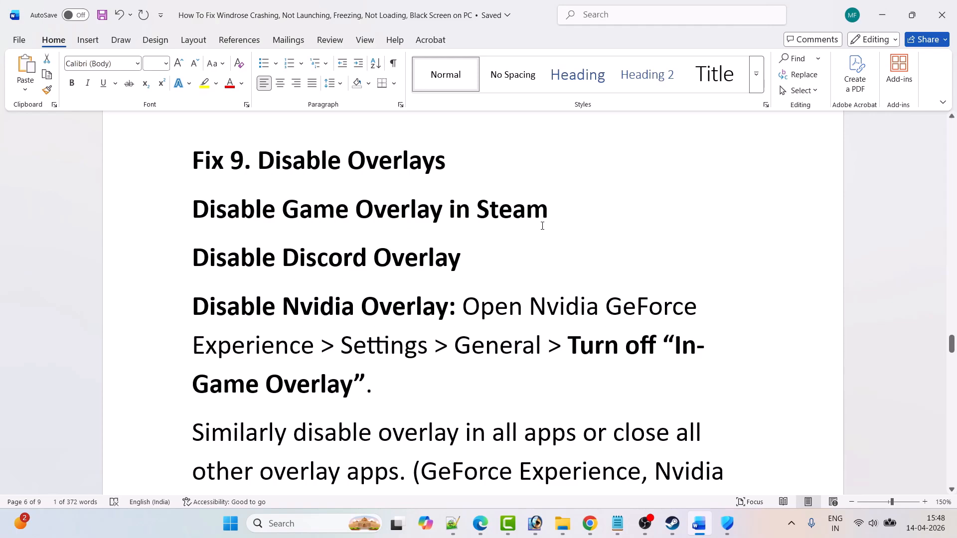
{"action": "left_click", "coordinate": [672, 523]}
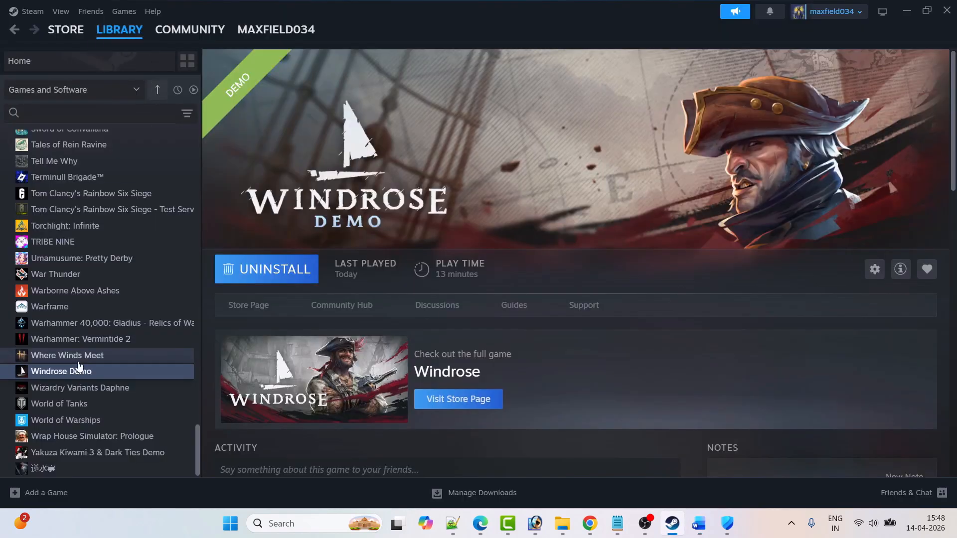
{"action": "right_click", "coordinate": [87, 375]}
{"action": "left_click", "coordinate": [124, 466]}
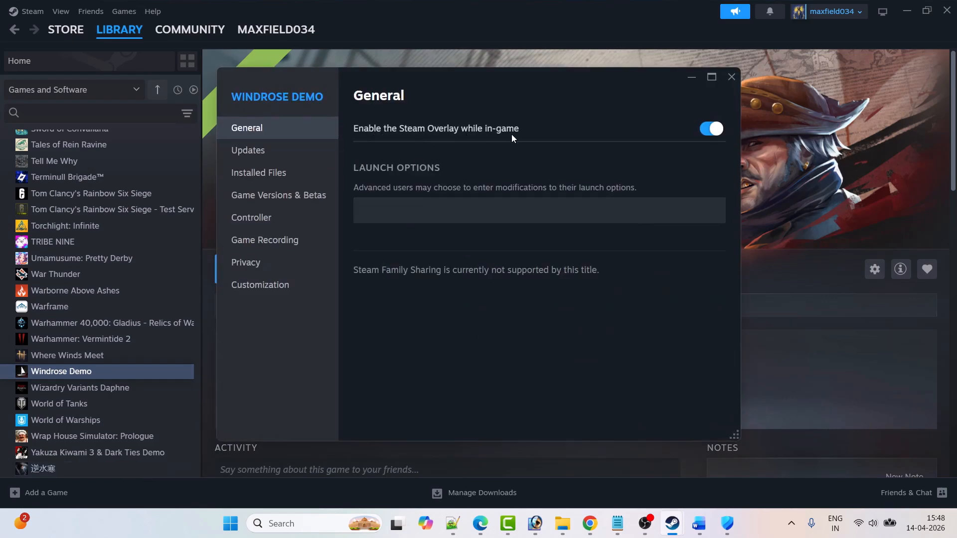
{"action": "left_click", "coordinate": [710, 131]}
{"action": "left_click", "coordinate": [712, 129]}
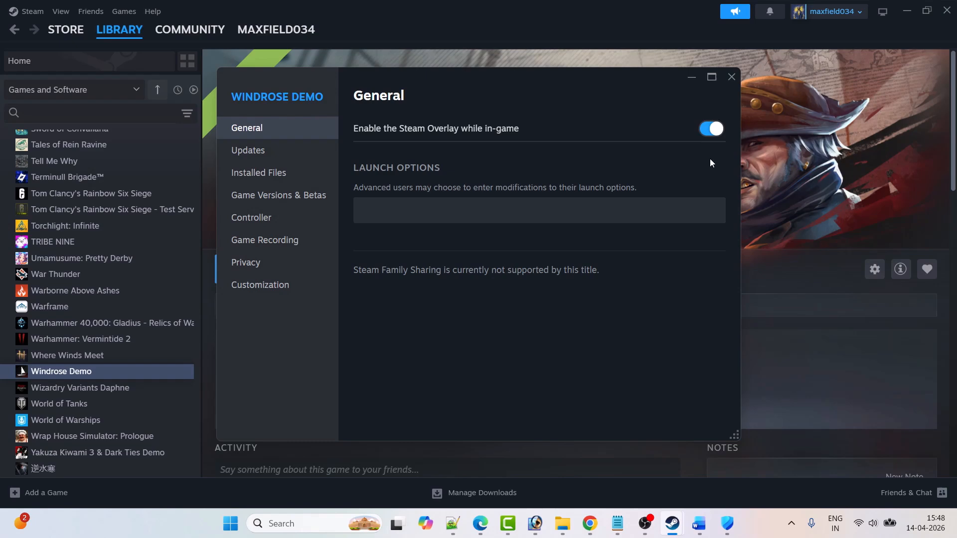
{"action": "left_click", "coordinate": [731, 77]}
Read the rest of Fix 9 on Discord, Nvidia and AMD overlays in the Word notes and continue to Fix 10.
{"action": "left_click", "coordinate": [698, 523]}
{"action": "scroll", "coordinate": [245, 193], "scroll_direction": "down", "scroll_amount": 2}
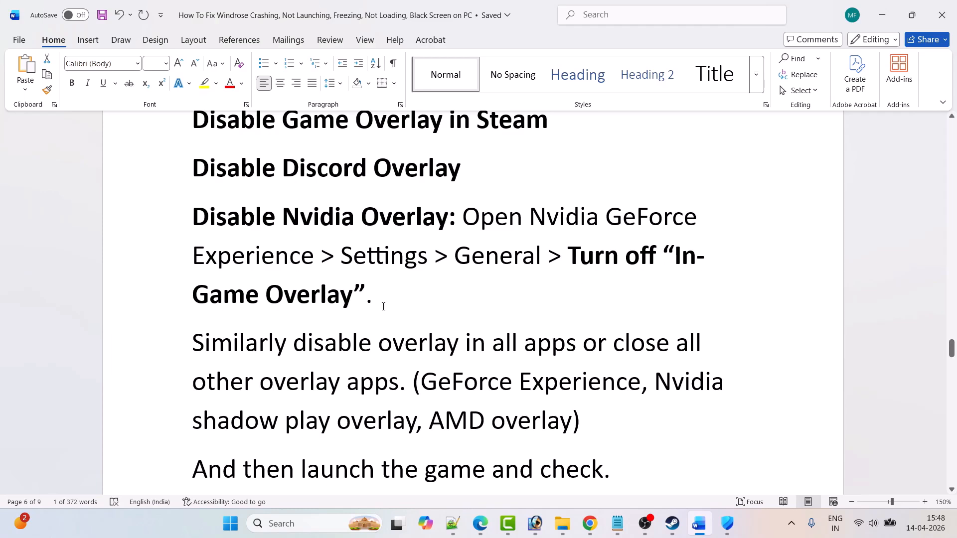
{"action": "scroll", "coordinate": [384, 306], "scroll_direction": "down", "scroll_amount": 3}
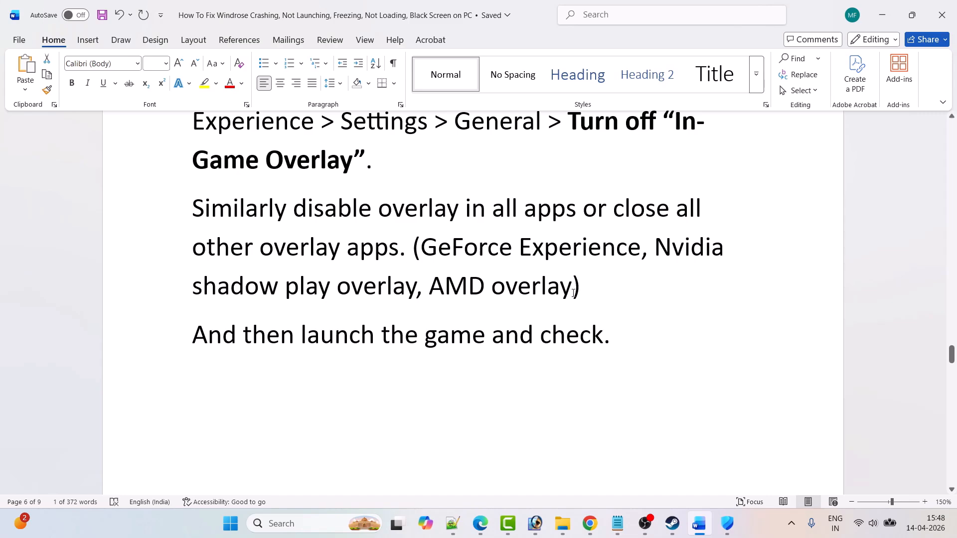
{"action": "scroll", "coordinate": [578, 335], "scroll_direction": "down", "scroll_amount": 6}
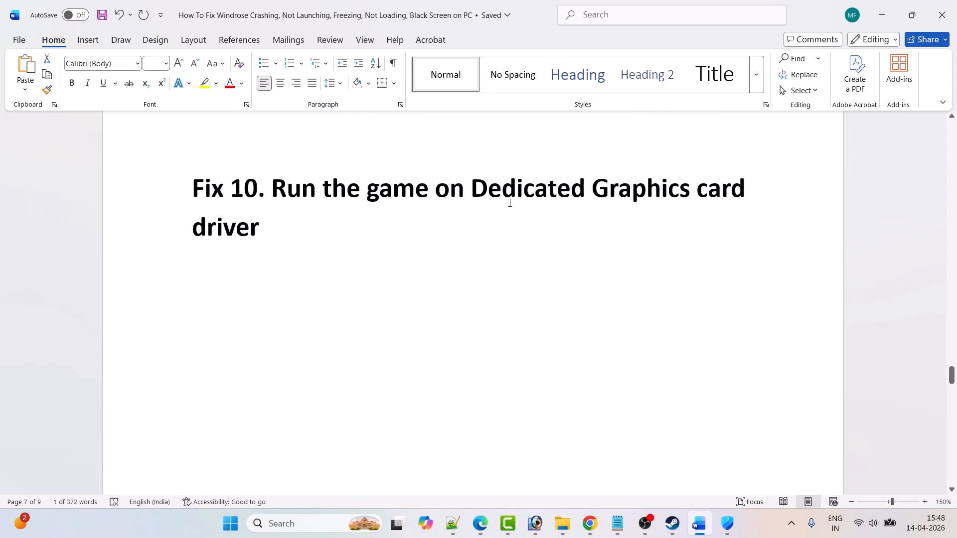
Search Windows for Graphics settings, open it and start adding a desktop app to the custom application settings.
{"action": "left_click", "coordinate": [310, 521]}
{"action": "type", "text": "graphics se"}
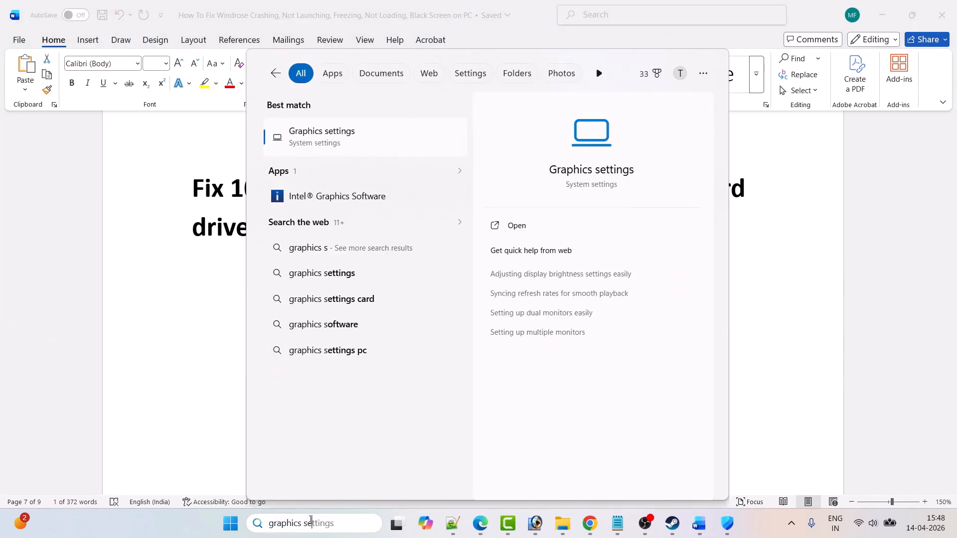
{"action": "left_click", "coordinate": [559, 233]}
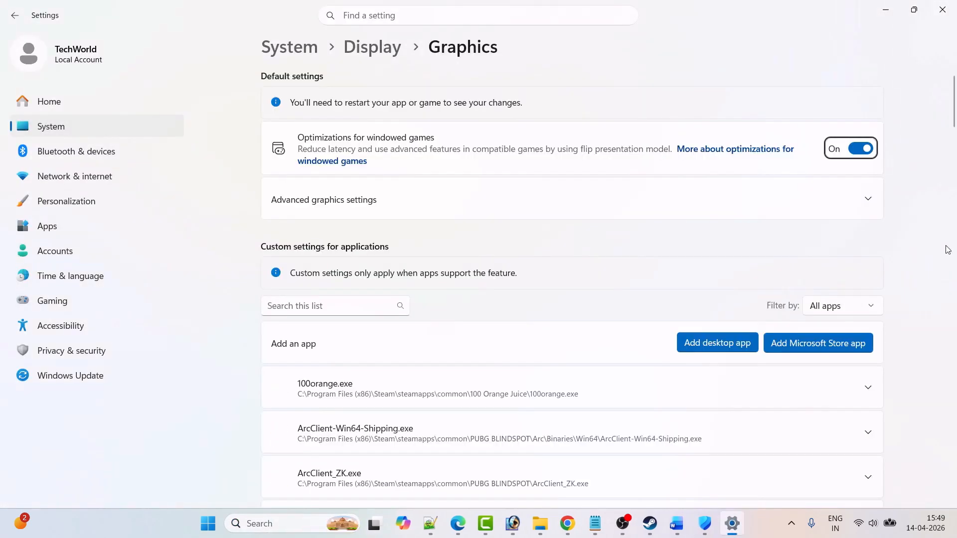
{"action": "left_click", "coordinate": [711, 349]}
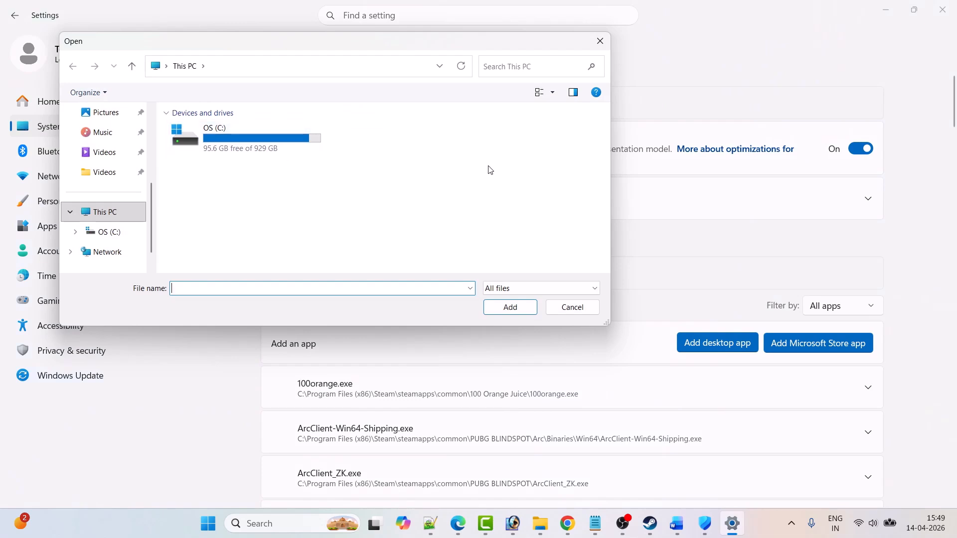
Browse to the Windrose Demo folder under C:\Program Files (x86)\Steam\steamapps\common.
{"action": "double_click", "coordinate": [274, 149]}
{"action": "left_click", "coordinate": [238, 168]}
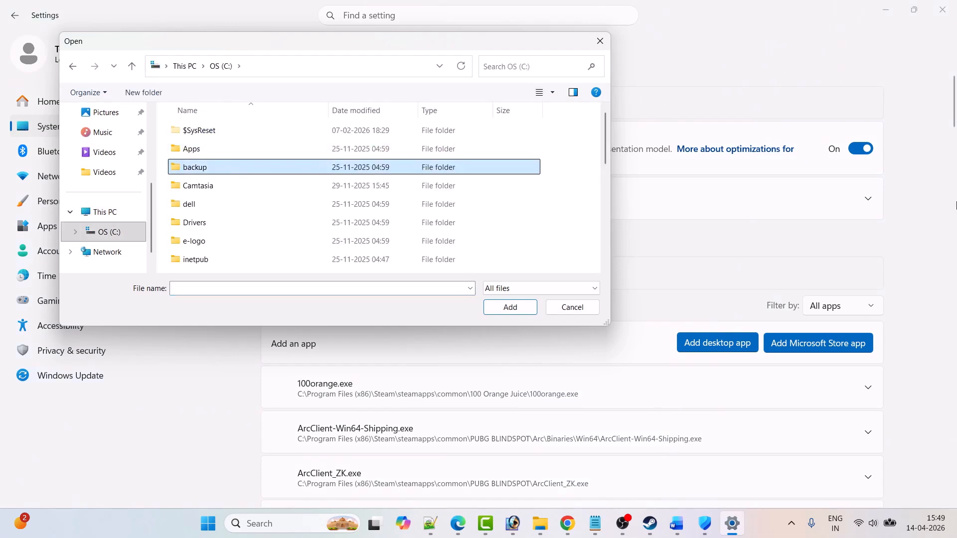
{"action": "key", "text": "p"}
{"action": "key", "text": "p"}
{"action": "key", "text": "p"}
{"action": "key", "text": "Return"}
{"action": "key", "text": "s"}
{"action": "key", "text": "Return"}
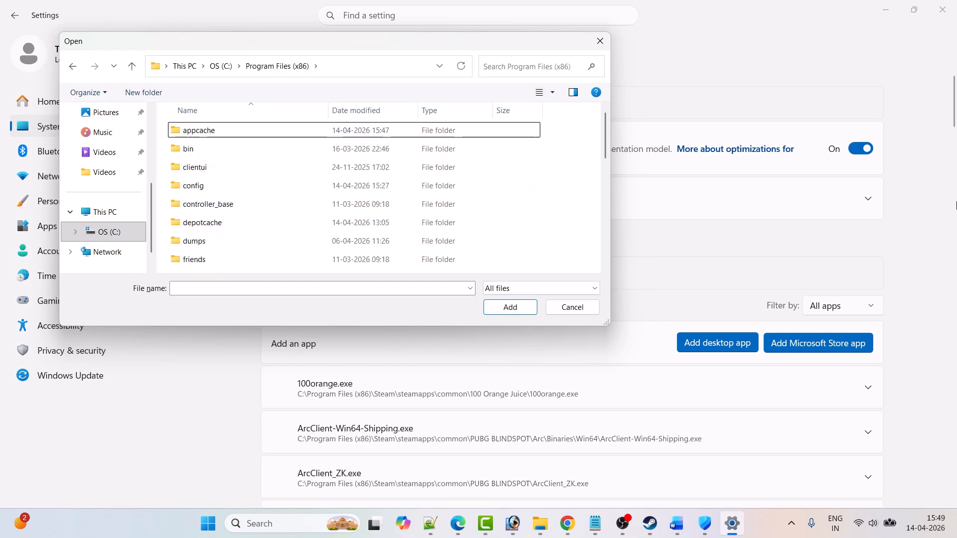
{"action": "key", "text": "s"}
{"action": "key", "text": "s"}
{"action": "key", "text": "Return"}
{"action": "key", "text": "c"}
{"action": "key", "text": "Return"}
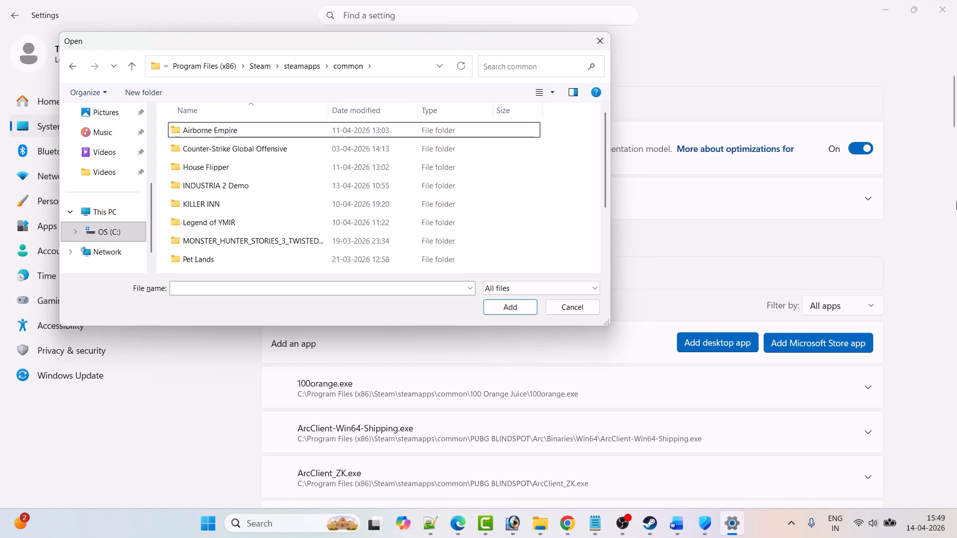
{"action": "key", "text": "w"}
{"action": "key", "text": "Return"}
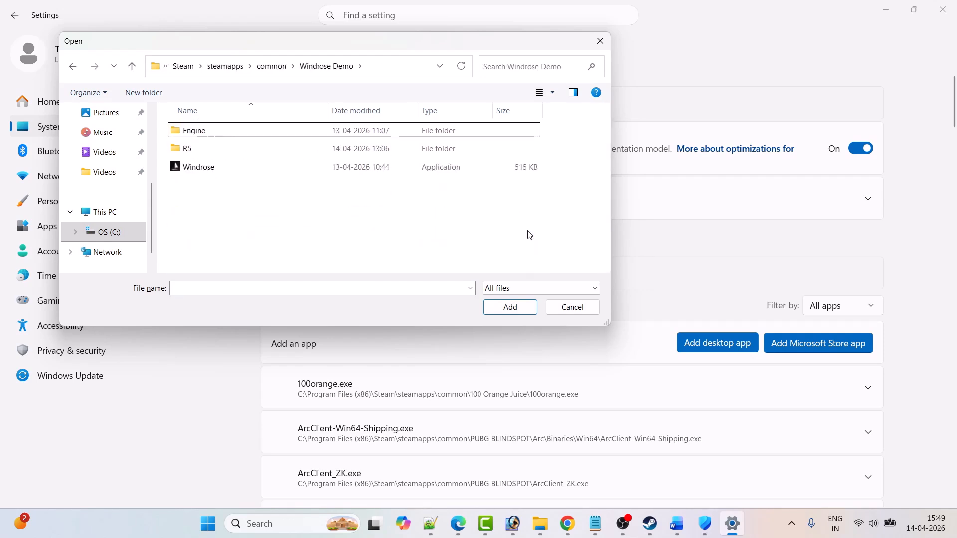
Add Windrose-Win64-Shipping from the R5\Binaries\Win64 subfolder to the graphics app list.
{"action": "double_click", "coordinate": [190, 149]}
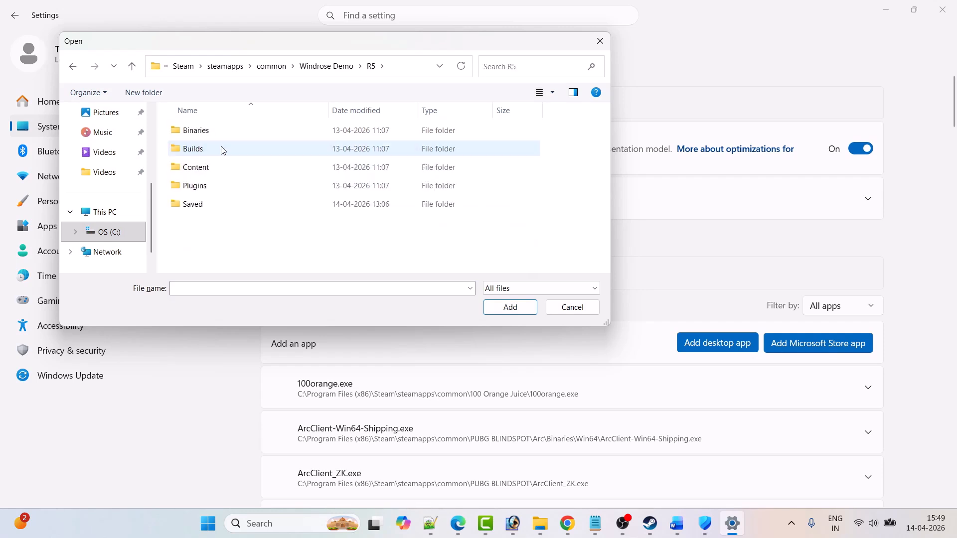
{"action": "double_click", "coordinate": [221, 131]}
{"action": "double_click", "coordinate": [221, 132]}
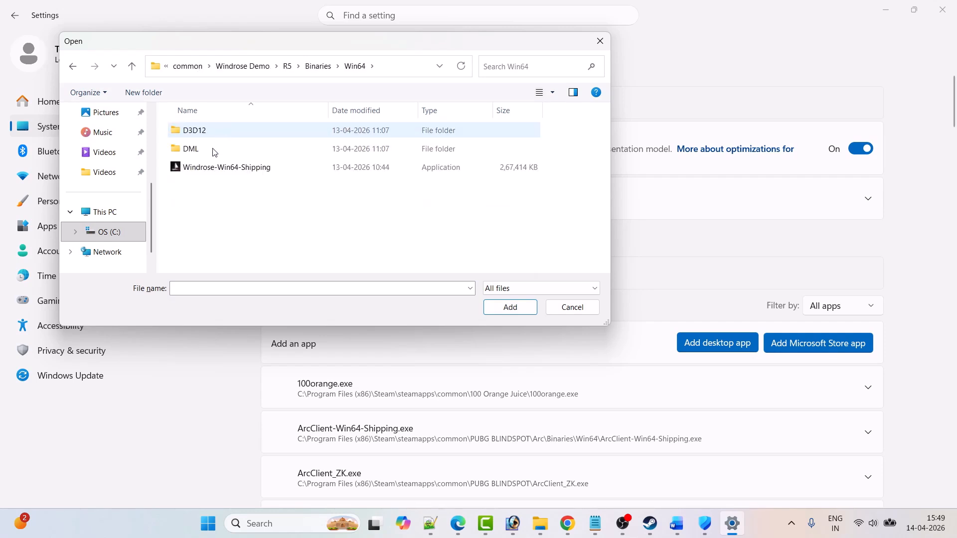
{"action": "left_click", "coordinate": [224, 168]}
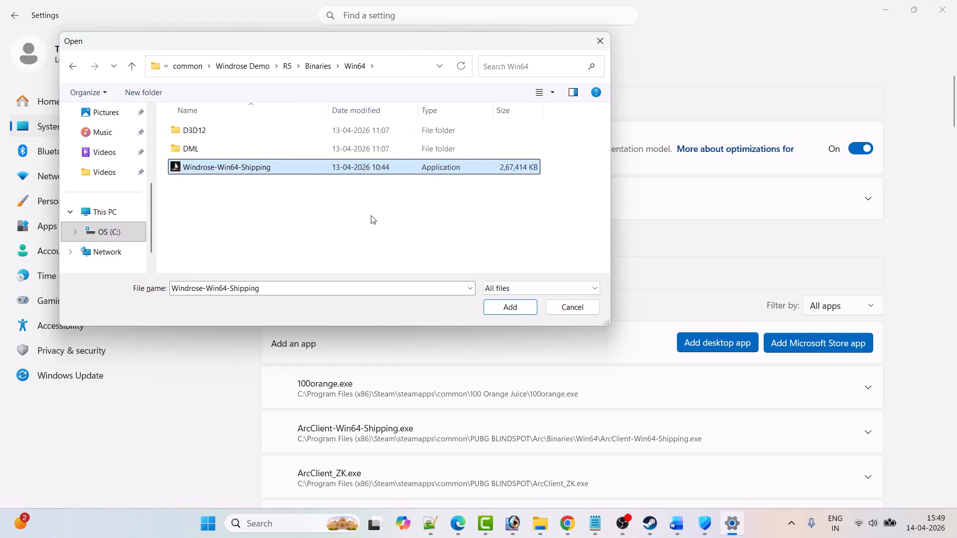
{"action": "left_click", "coordinate": [510, 307]}
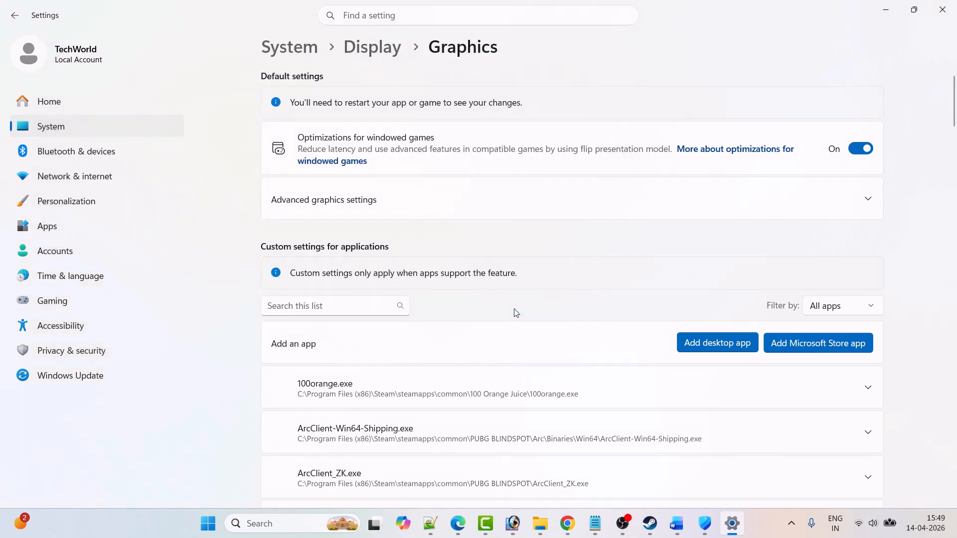
Set Windrose's GPU preference to High Performance (NVIDIA GeForce RTX 3050 6GB Laptop GPU) and switch to Steam.
{"action": "scroll", "coordinate": [528, 316], "scroll_direction": "down", "scroll_amount": 8}
{"action": "scroll", "coordinate": [530, 320], "scroll_direction": "down", "scroll_amount": 20}
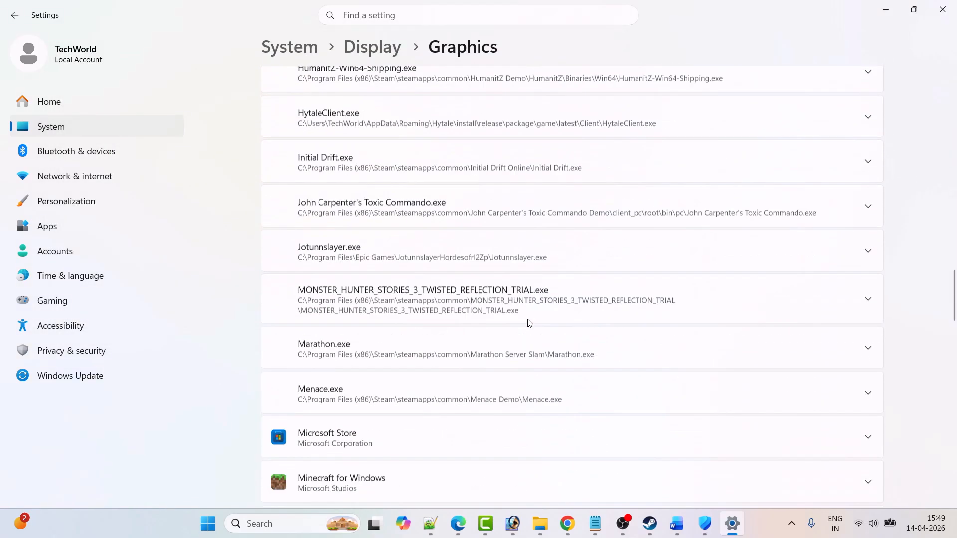
{"action": "left_click", "coordinate": [469, 303]}
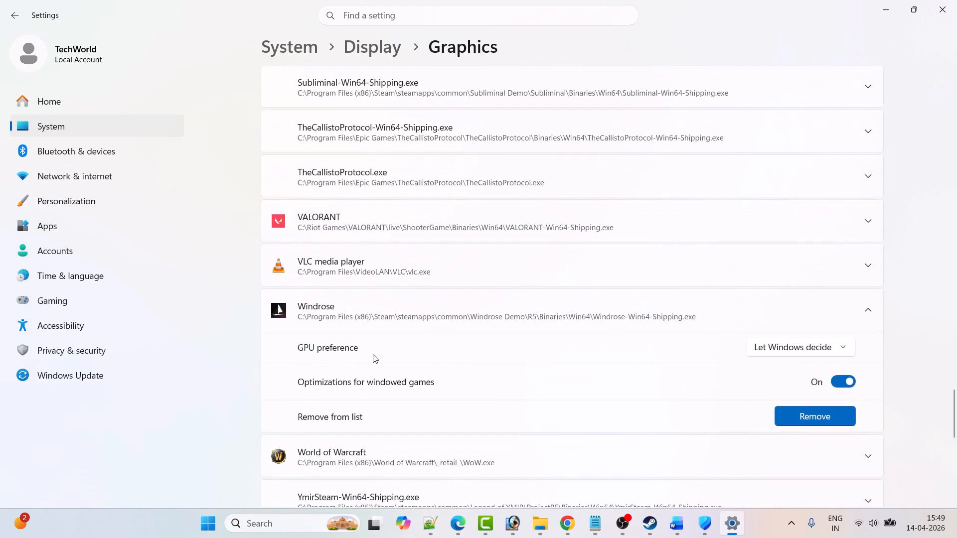
{"action": "left_click", "coordinate": [824, 346]}
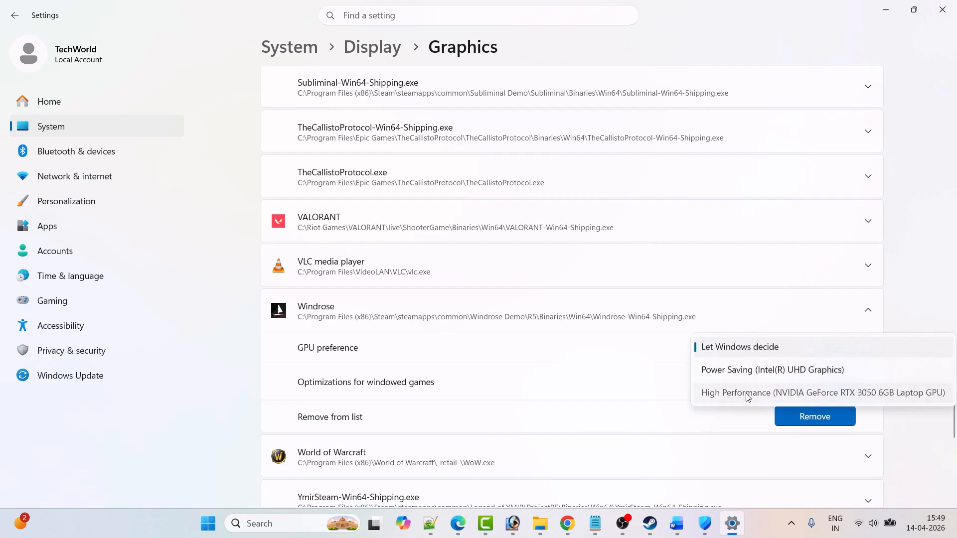
{"action": "left_click", "coordinate": [713, 392]}
{"action": "left_click", "coordinate": [650, 524]}
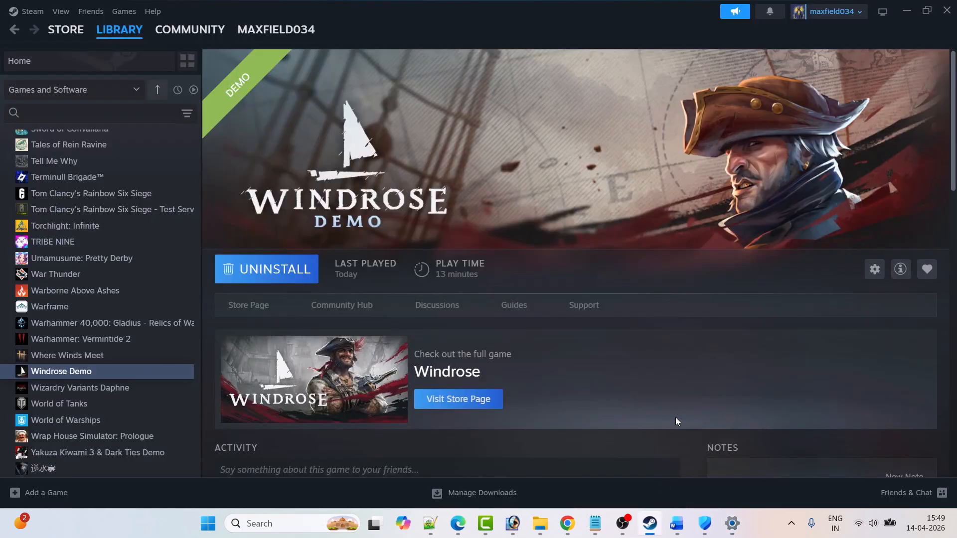
Switch to the Word document and read the Fix 11 instructions on closing conflicting or unnecessary programs, down to the Fix 12 heading.
{"action": "left_click", "coordinate": [677, 523]}
{"action": "scroll", "coordinate": [382, 312], "scroll_direction": "down", "scroll_amount": 5}
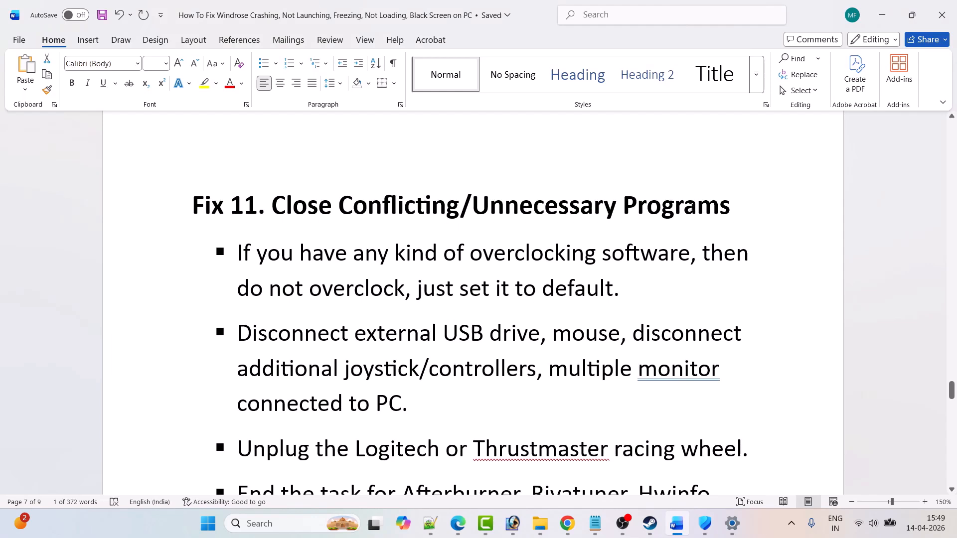
{"action": "scroll", "coordinate": [688, 202], "scroll_direction": "down", "scroll_amount": 1}
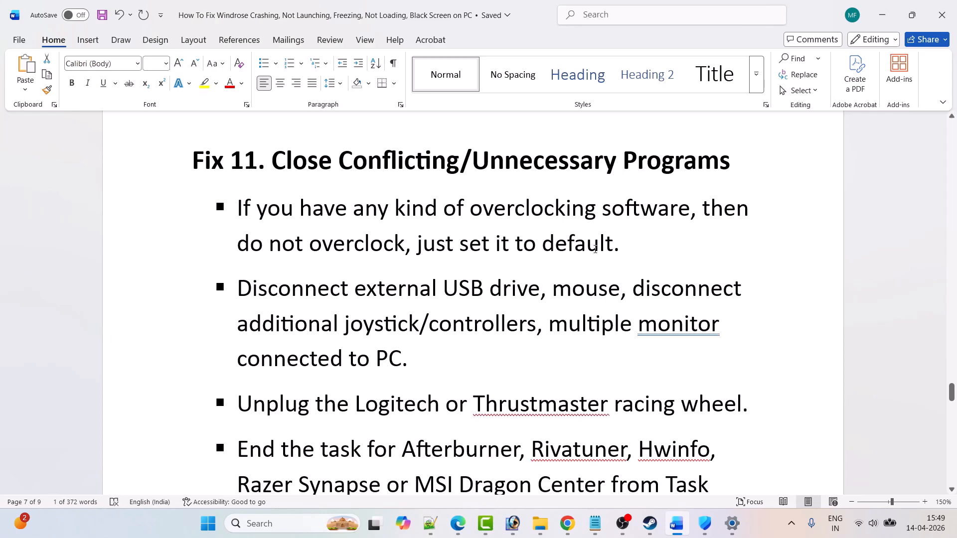
{"action": "scroll", "coordinate": [596, 249], "scroll_direction": "down", "scroll_amount": 1}
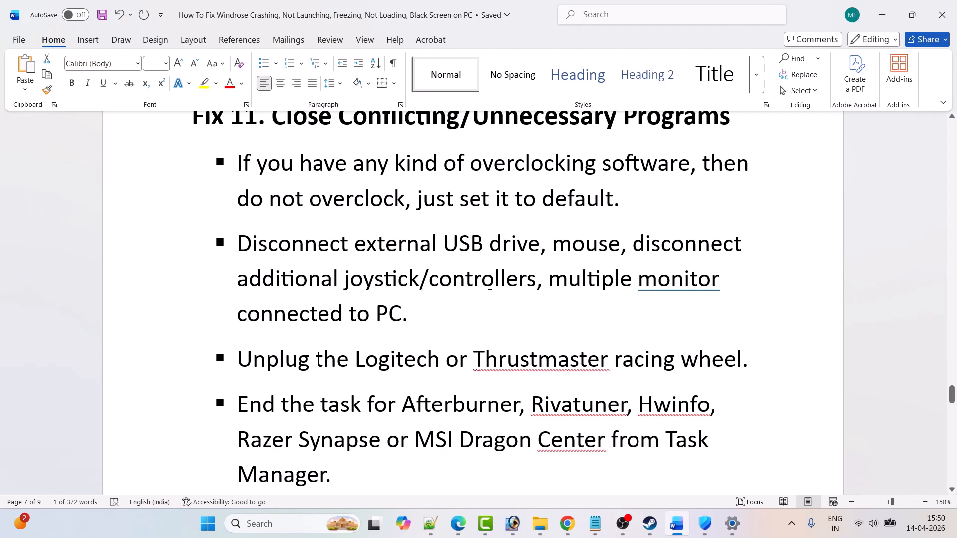
{"action": "scroll", "coordinate": [418, 322], "scroll_direction": "down", "scroll_amount": 2}
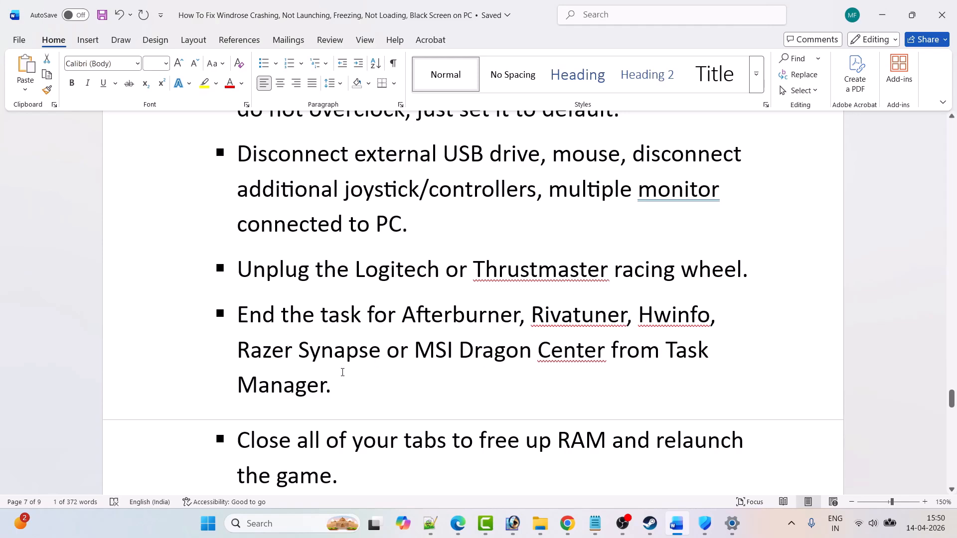
{"action": "scroll", "coordinate": [343, 372], "scroll_direction": "down", "scroll_amount": 2}
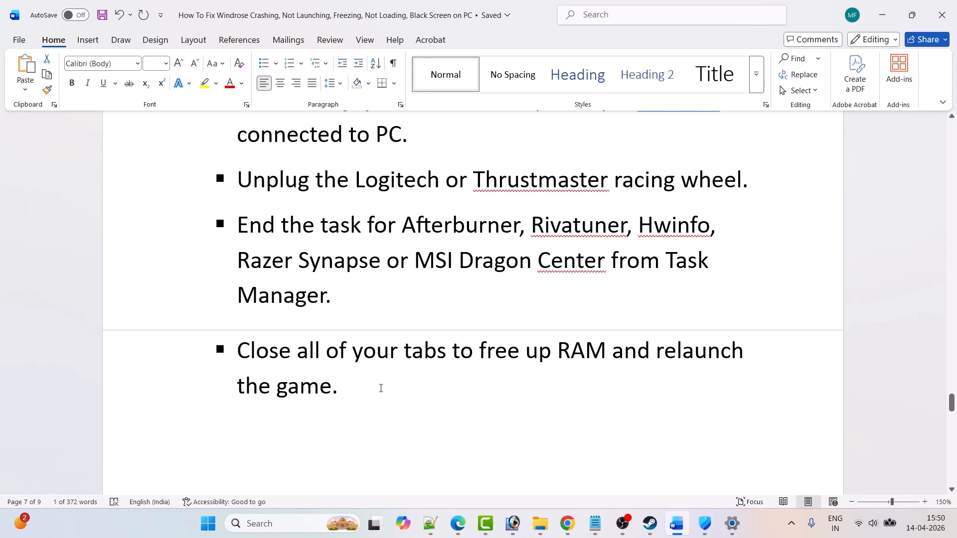
{"action": "scroll", "coordinate": [354, 356], "scroll_direction": "down", "scroll_amount": 5}
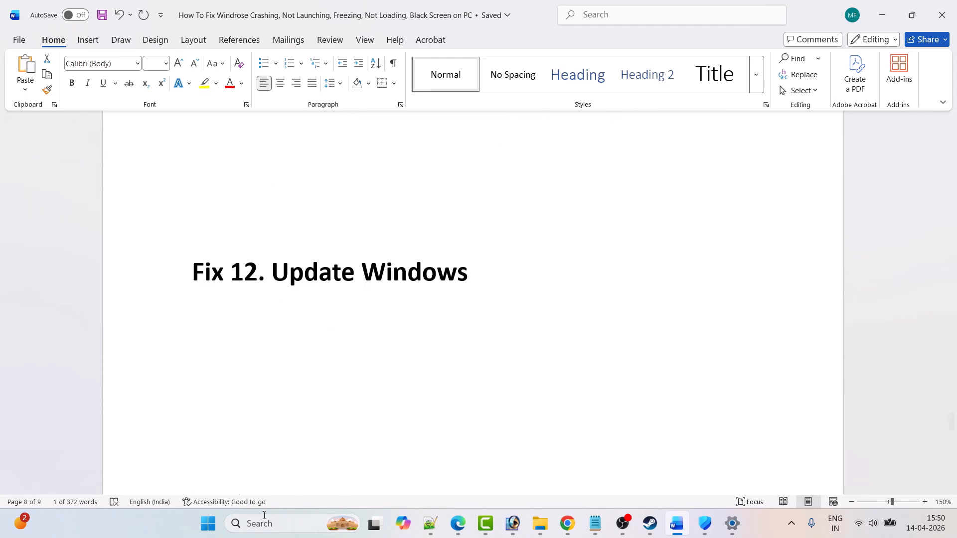
Open Windows Update in Settings and check for updates.
{"action": "left_click", "coordinate": [208, 523]}
{"action": "left_click", "coordinate": [332, 223]}
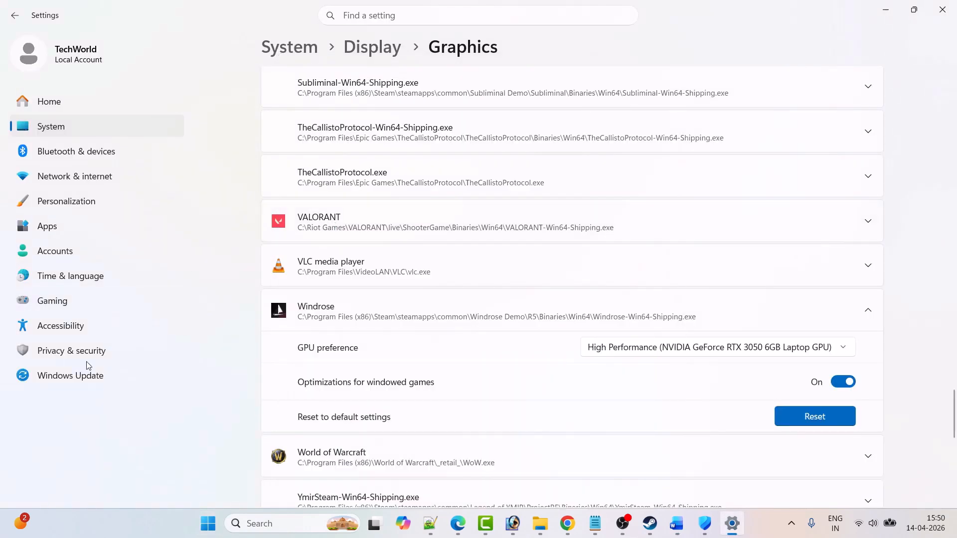
{"action": "left_click", "coordinate": [79, 380]}
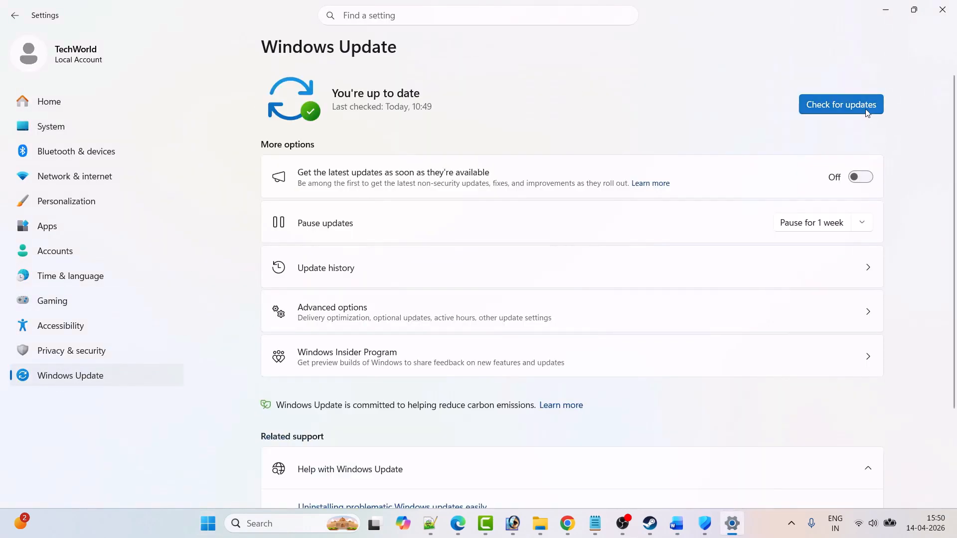
{"action": "left_click", "coordinate": [866, 111]}
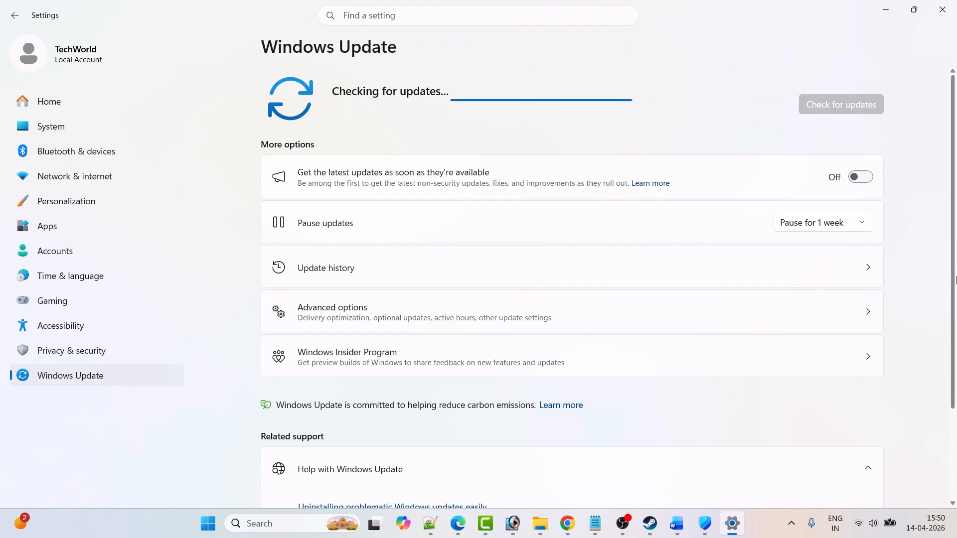
Bring up the PC's power options to look at Restart, and dismiss them without restarting.
{"action": "left_click", "coordinate": [208, 524]}
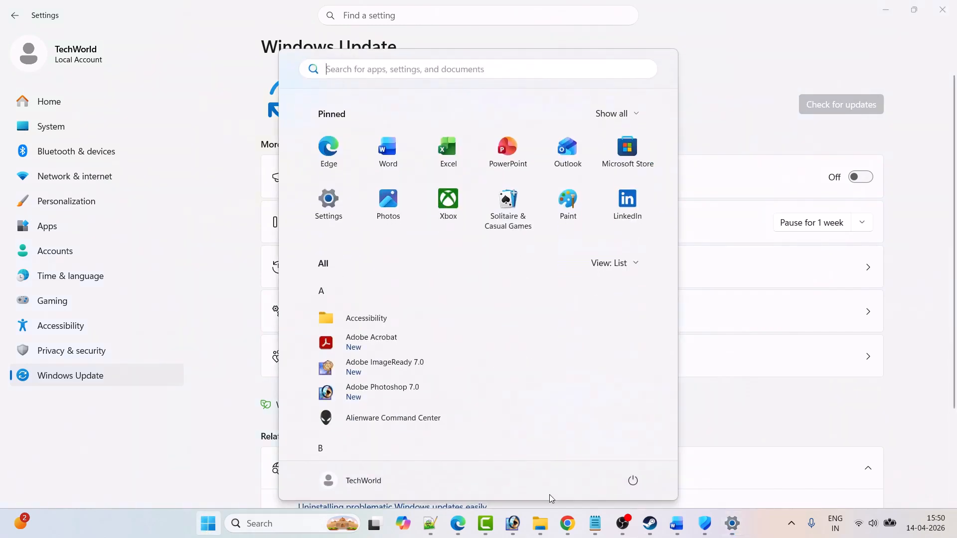
{"action": "left_click", "coordinate": [632, 481]}
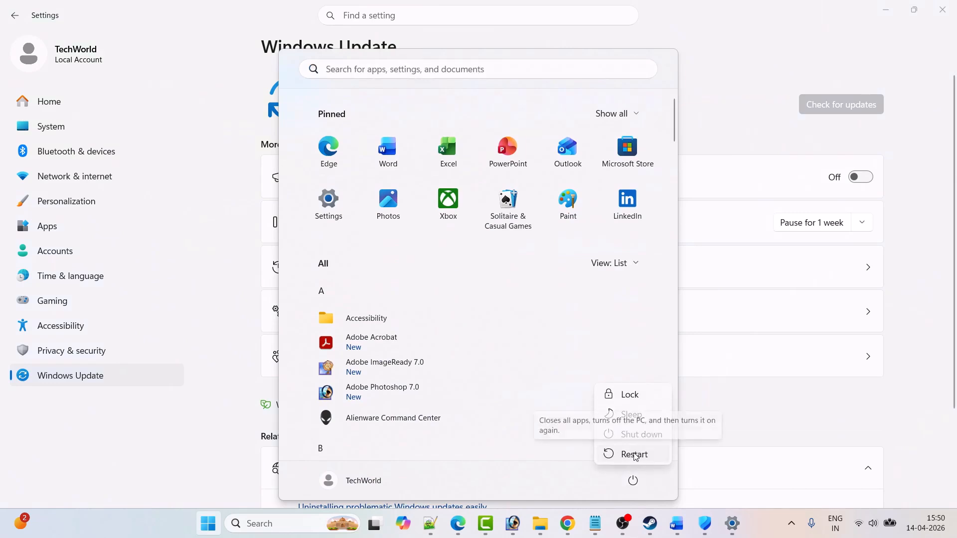
{"action": "left_click", "coordinate": [814, 430]}
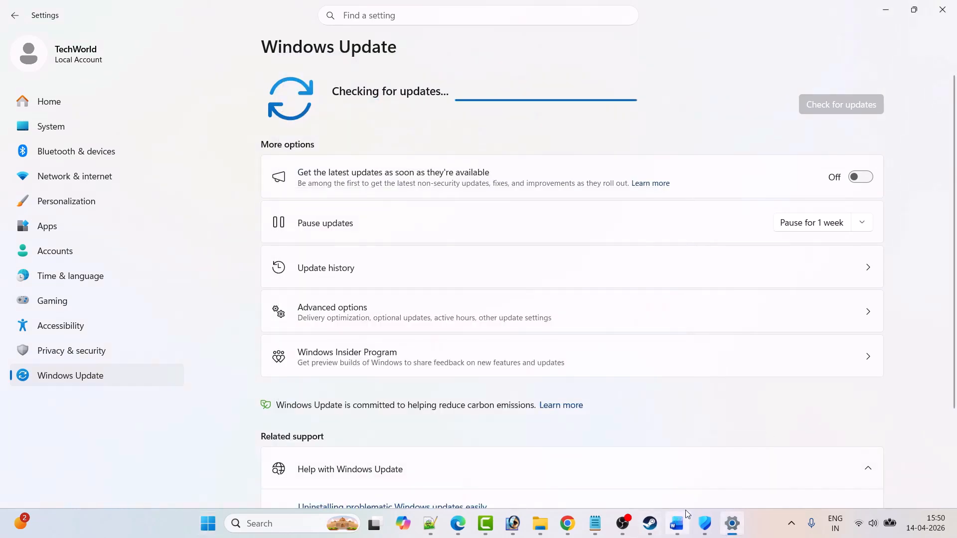
Return to the Word document, read the Fix 13 instructions on uninstalling and reinstalling the game, and switch to Steam.
{"action": "left_click", "coordinate": [677, 523]}
{"action": "scroll", "coordinate": [405, 292], "scroll_direction": "down", "scroll_amount": 10}
{"action": "scroll", "coordinate": [405, 292], "scroll_direction": "down", "scroll_amount": 3}
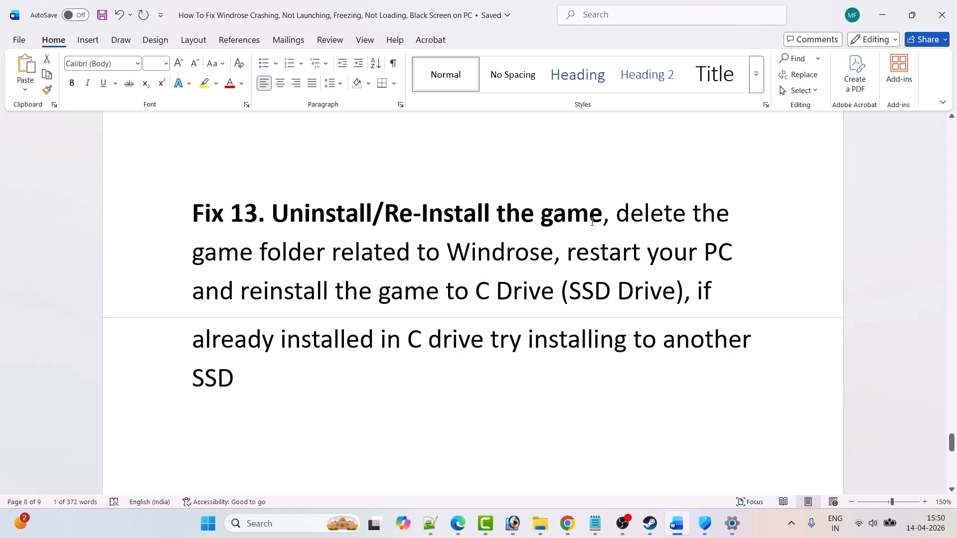
{"action": "left_click_drag", "start_coordinate": [447, 256], "coordinate": [737, 257]}
{"action": "left_click", "coordinate": [446, 299]}
{"action": "left_click_drag", "start_coordinate": [242, 294], "coordinate": [673, 295]}
{"action": "left_click", "coordinate": [489, 339]}
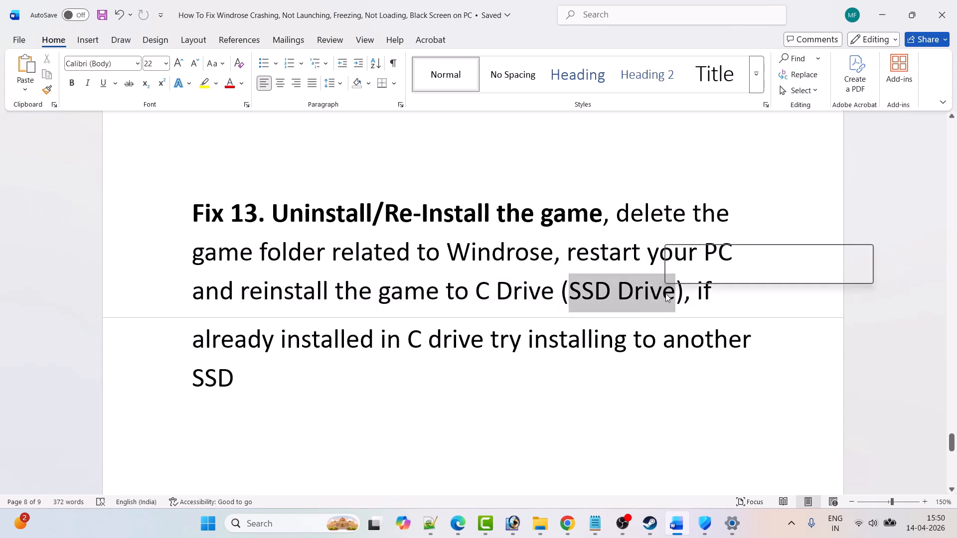
{"action": "left_click", "coordinate": [632, 340]}
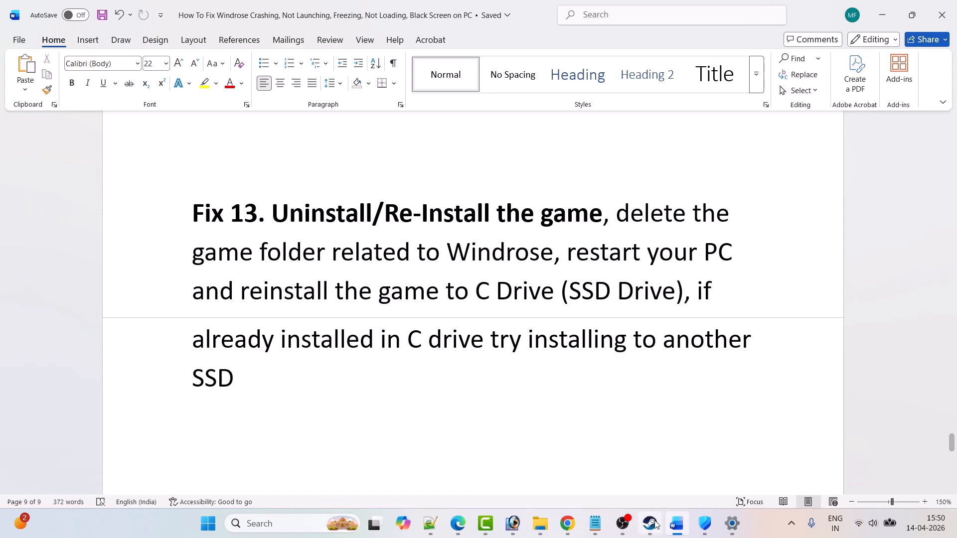
{"action": "key", "text": "alt+Tab"}
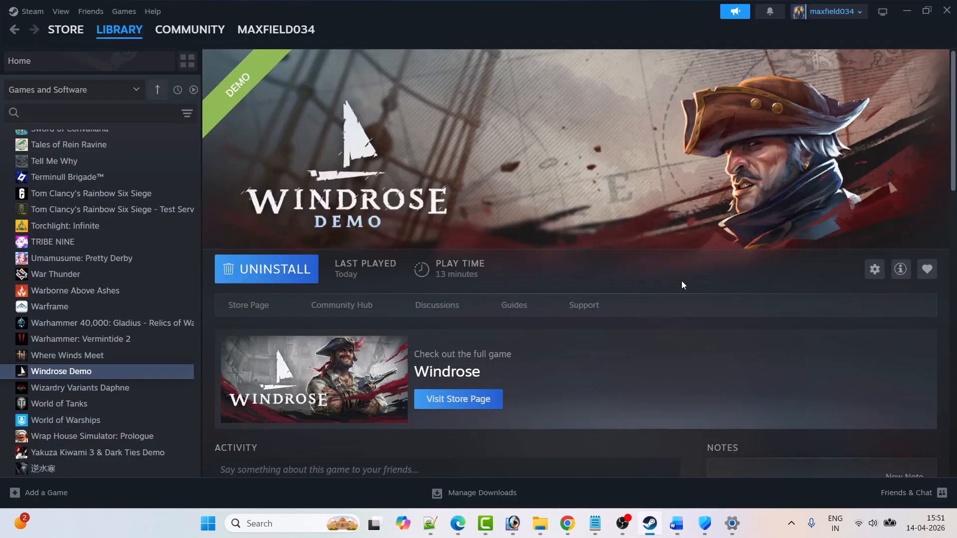